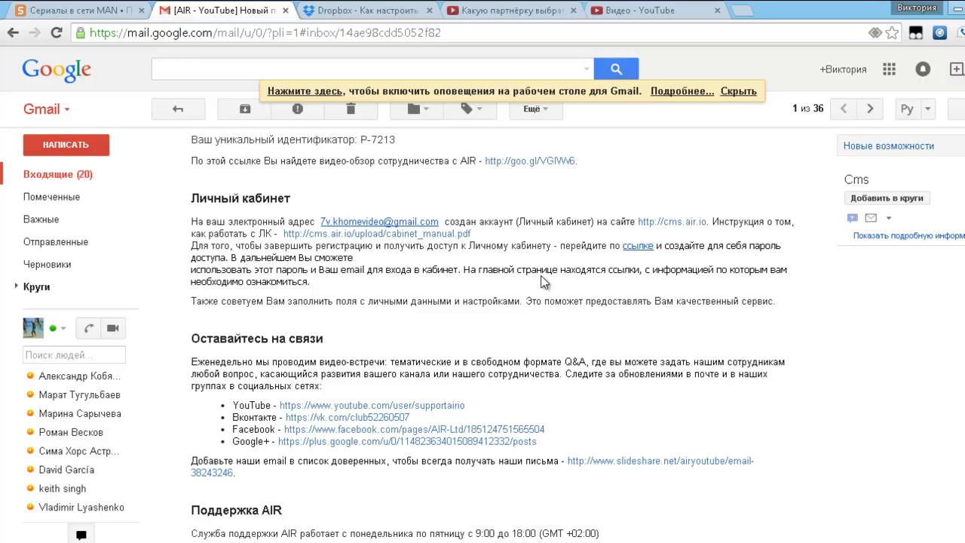
Step: Open the "[AIR - YouTube] Новый пароль" e-mail from the inbox and review its Личный кабинет instructions
{"action": "left_click", "coordinate": [45, 176]}
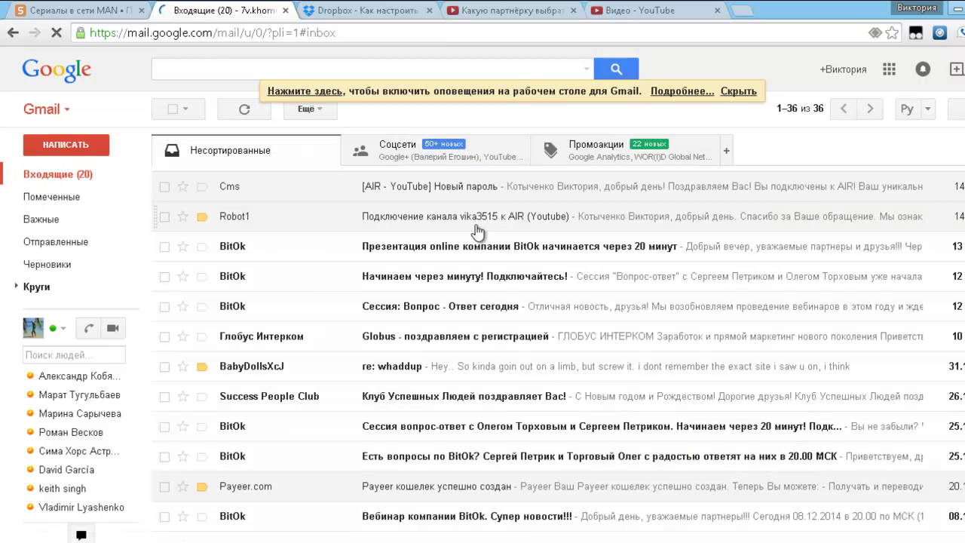
{"action": "left_click", "coordinate": [459, 193]}
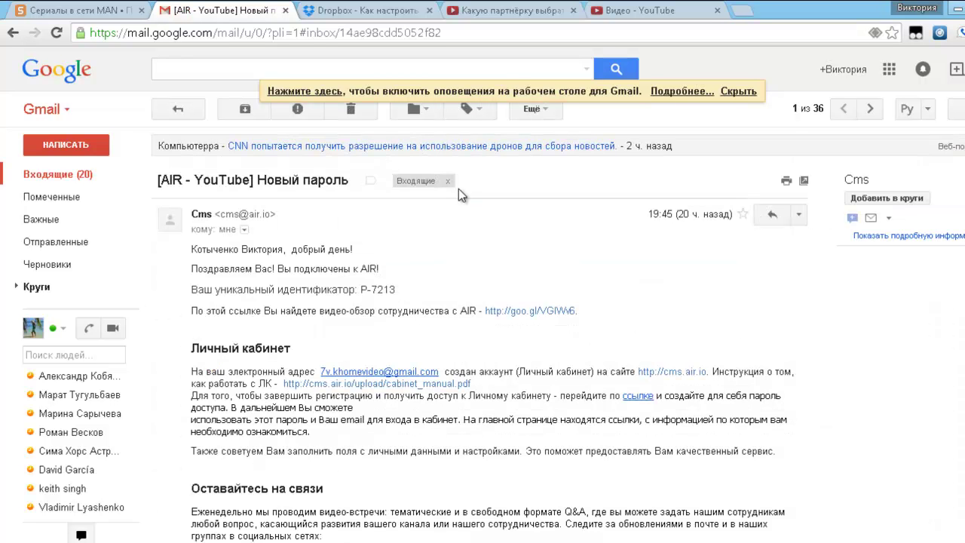
{"action": "scroll", "coordinate": [618, 245], "scroll_direction": "down", "scroll_amount": 4}
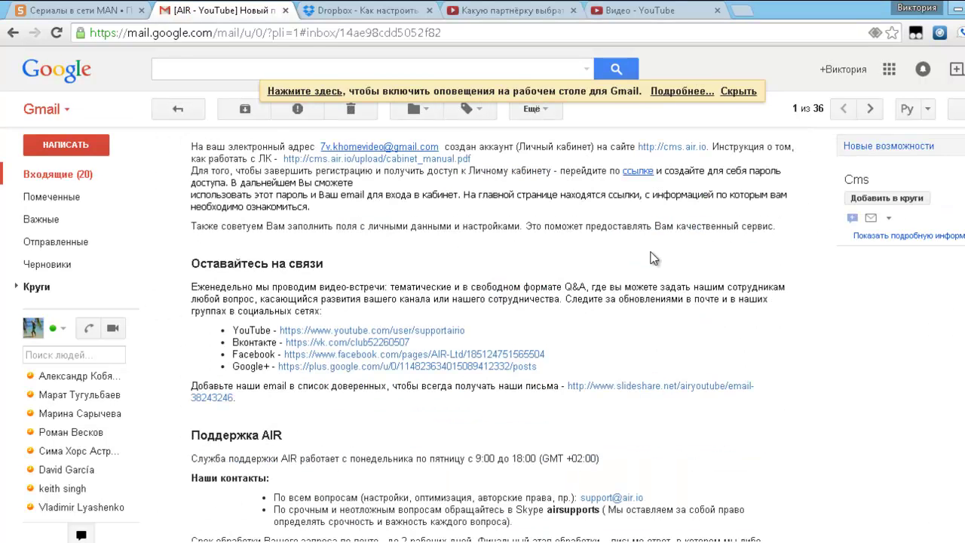
{"action": "scroll", "coordinate": [651, 254], "scroll_direction": "up", "scroll_amount": 3}
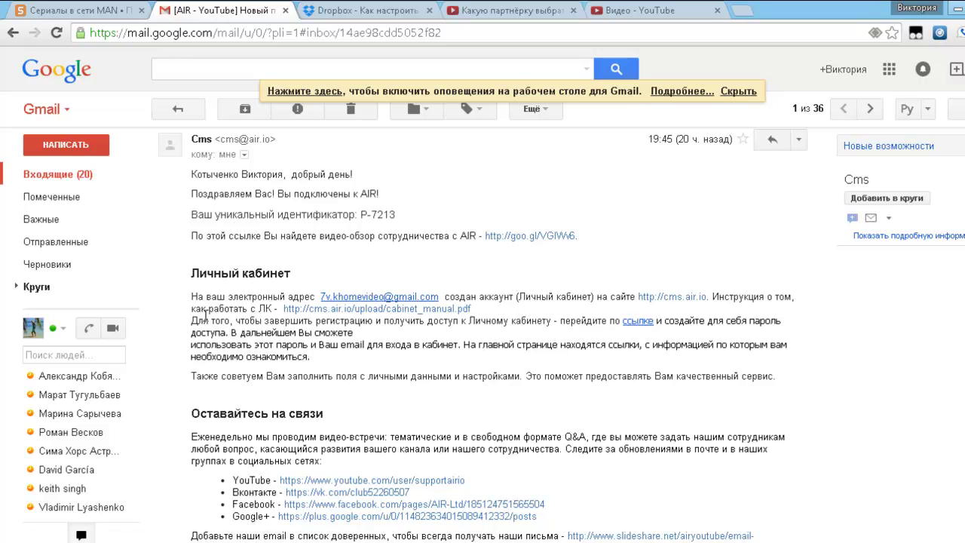
Step: Open the cabinet_manual.pdf link and the password-creation link from the e-mail in separate tabs
{"action": "left_click", "coordinate": [360, 315]}
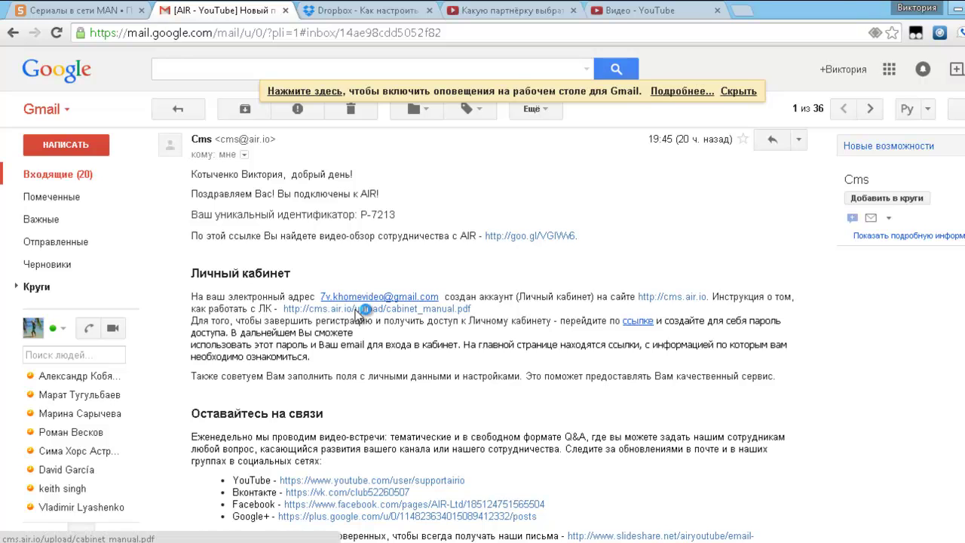
{"action": "left_click", "coordinate": [225, 14]}
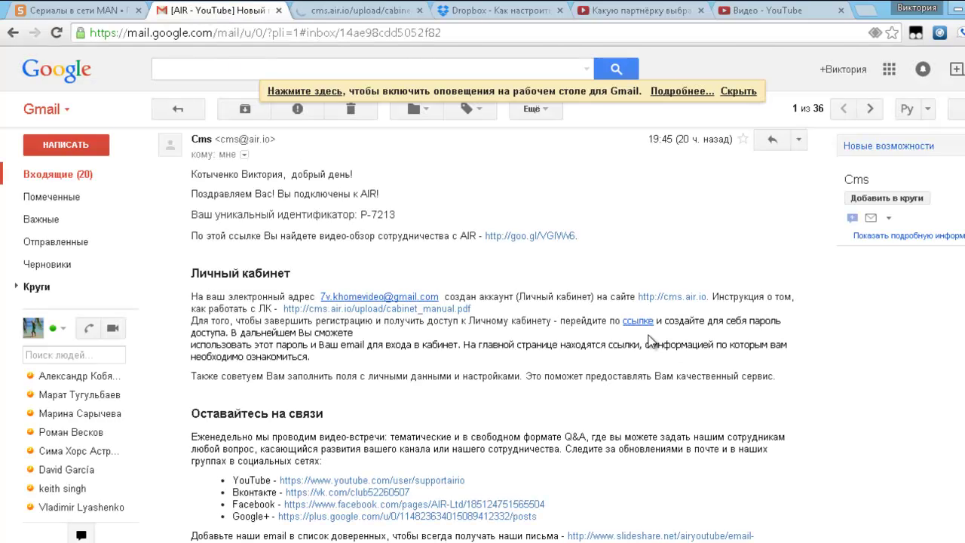
{"action": "left_click", "coordinate": [643, 324]}
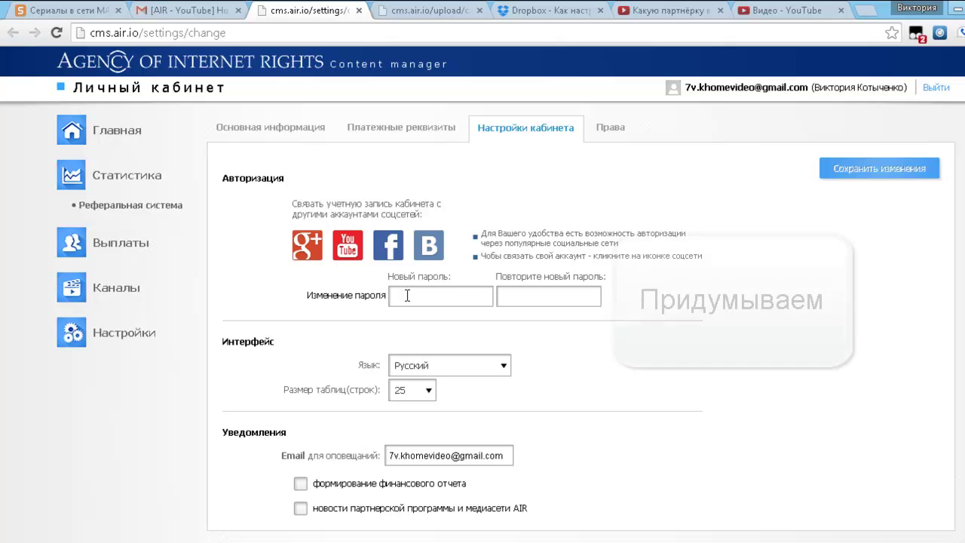
Step: Enter a new account password and repeat it in the cabinet's authorization settings
{"action": "type", "text": "••••••"}
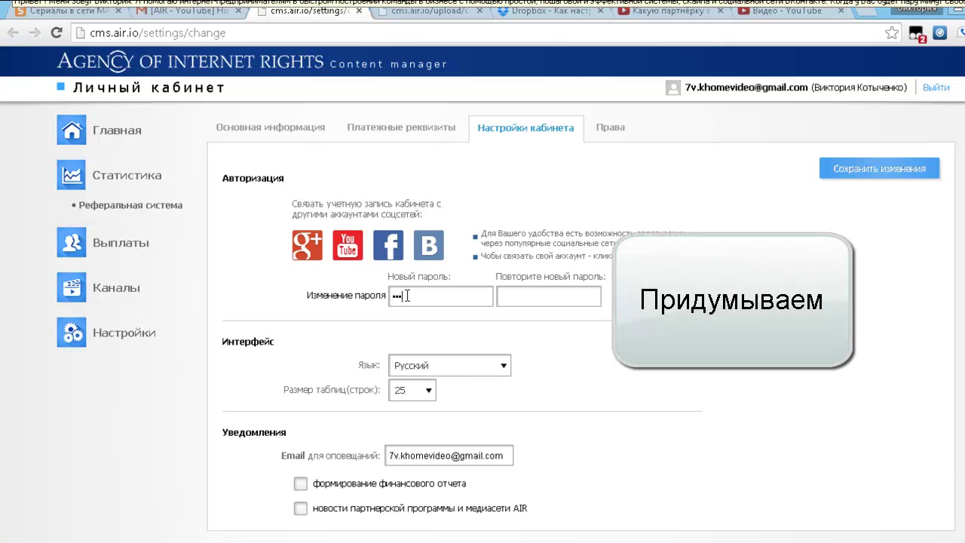
{"action": "left_click", "coordinate": [504, 298]}
{"action": "type", "text": "••••"}
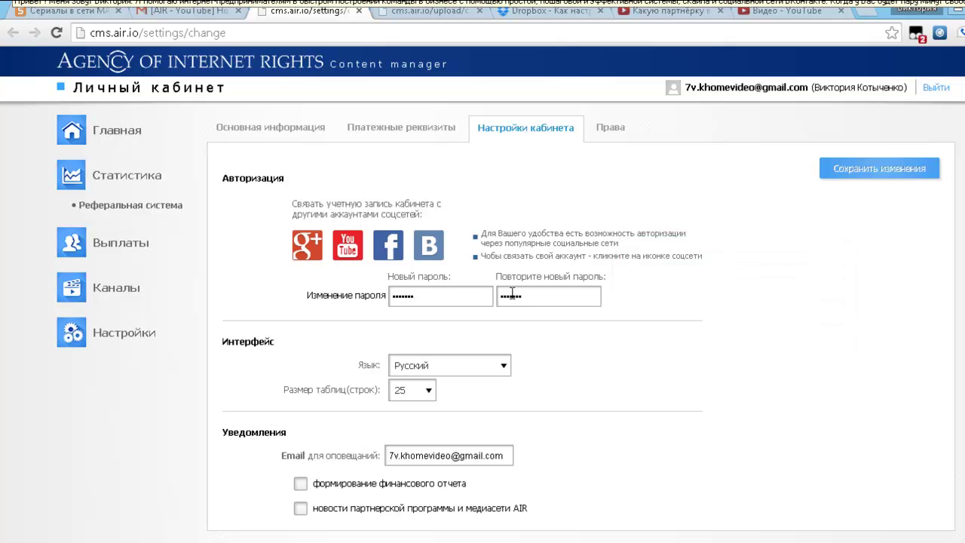
Step: Enable notifications for "формирование финансового отчета" and "новости партнерской программы и медиасети AIR", and save the cabinet settings
{"action": "scroll", "coordinate": [623, 346], "scroll_direction": "down", "scroll_amount": 2}
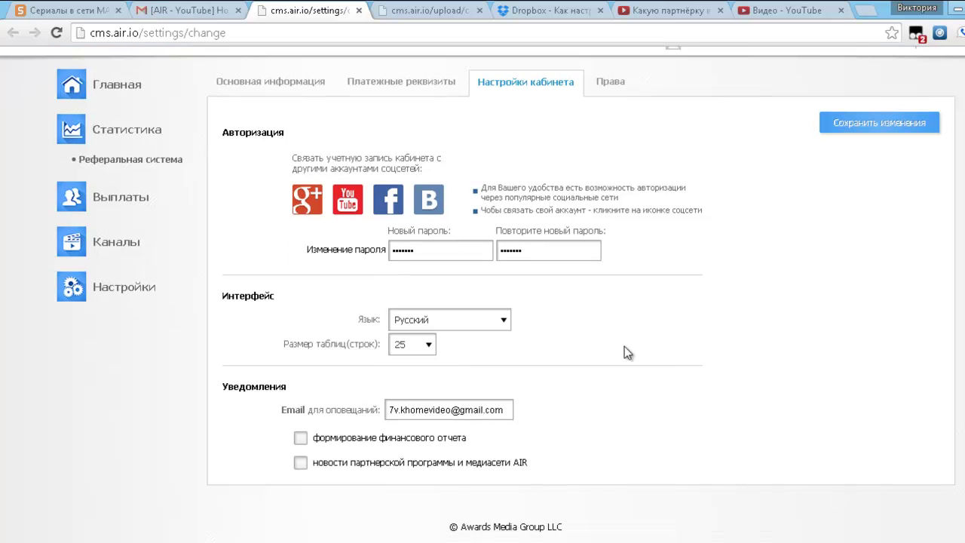
{"action": "left_click", "coordinate": [301, 439]}
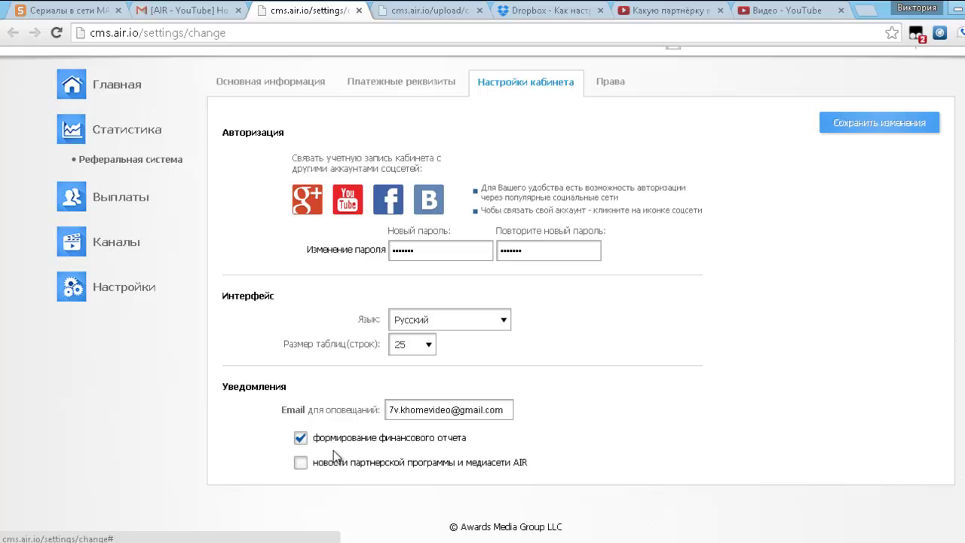
{"action": "left_click", "coordinate": [300, 463]}
{"action": "left_click", "coordinate": [854, 120]}
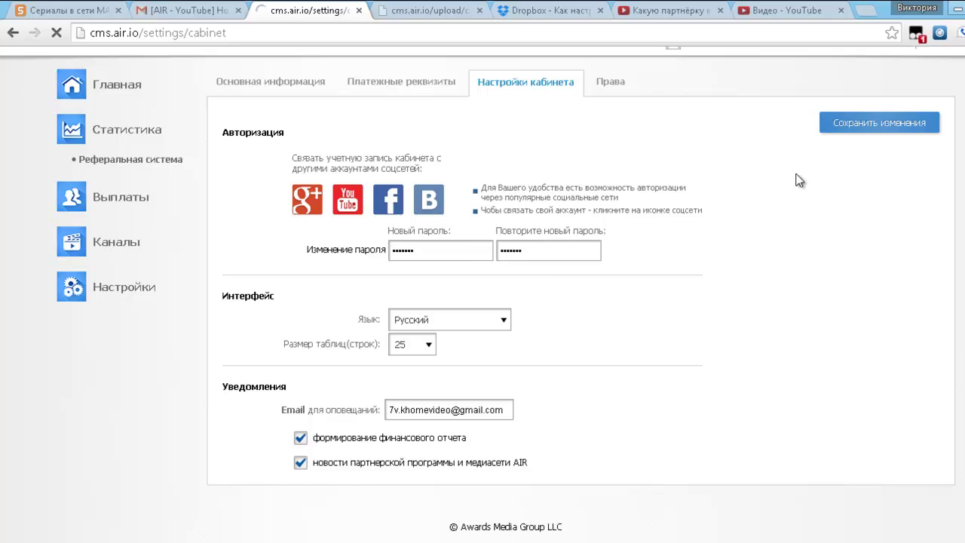
Step: Read through the cabinet_manual.pdf pages on the invitation, main page, payouts, channels, settings and feedback
{"action": "left_click", "coordinate": [412, 12]}
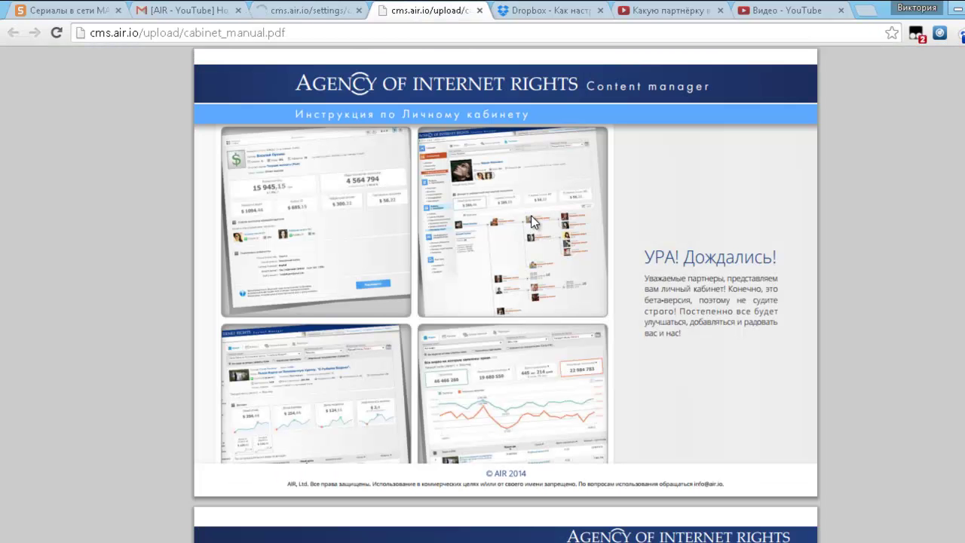
{"action": "scroll", "coordinate": [530, 215], "scroll_direction": "down", "scroll_amount": 1}
{"action": "scroll", "coordinate": [520, 226], "scroll_direction": "down", "scroll_amount": 7}
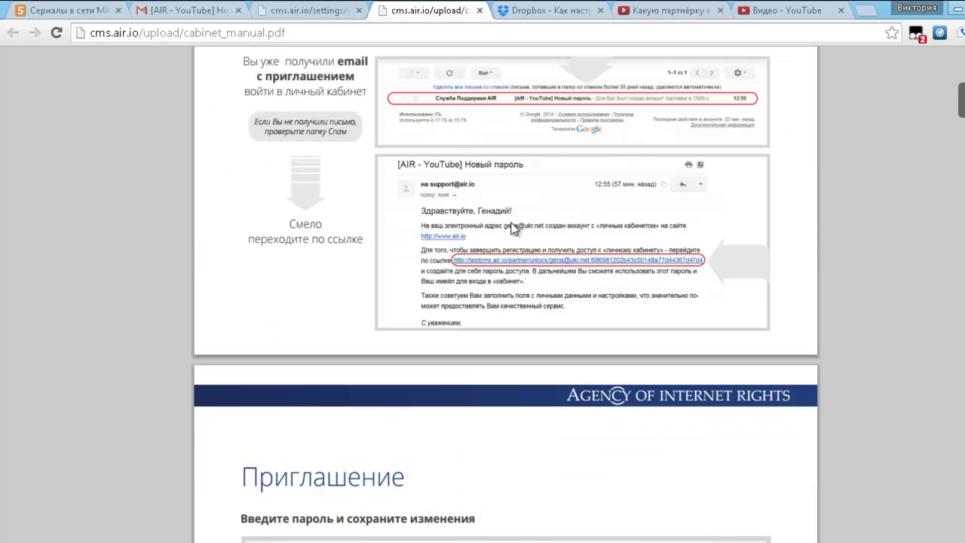
{"action": "scroll", "coordinate": [513, 226], "scroll_direction": "down", "scroll_amount": 4}
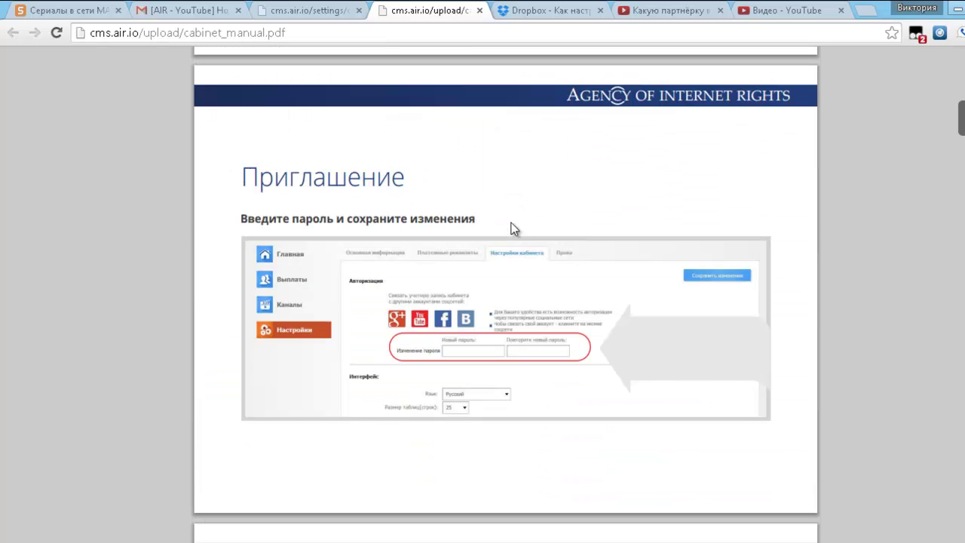
{"action": "scroll", "coordinate": [512, 223], "scroll_direction": "down", "scroll_amount": 8}
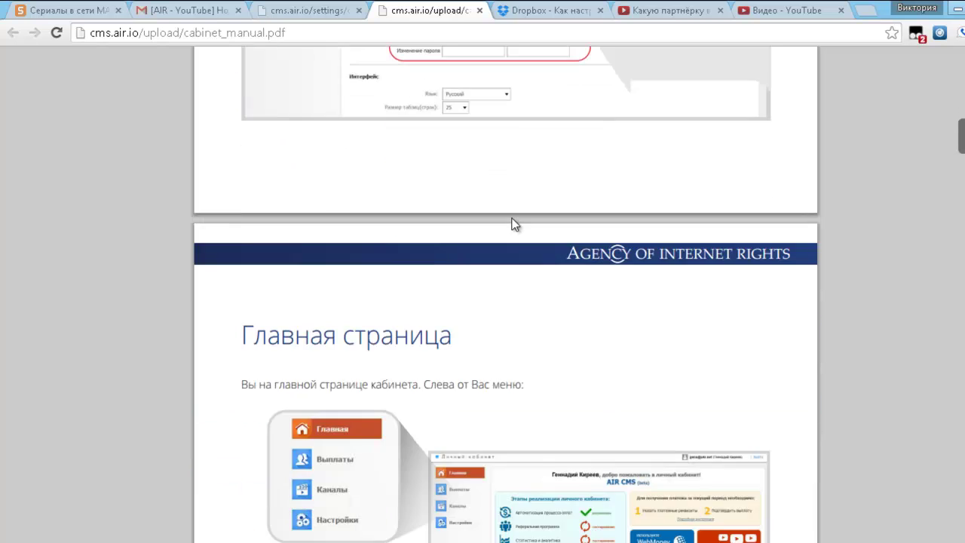
{"action": "scroll", "coordinate": [486, 181], "scroll_direction": "down", "scroll_amount": 6}
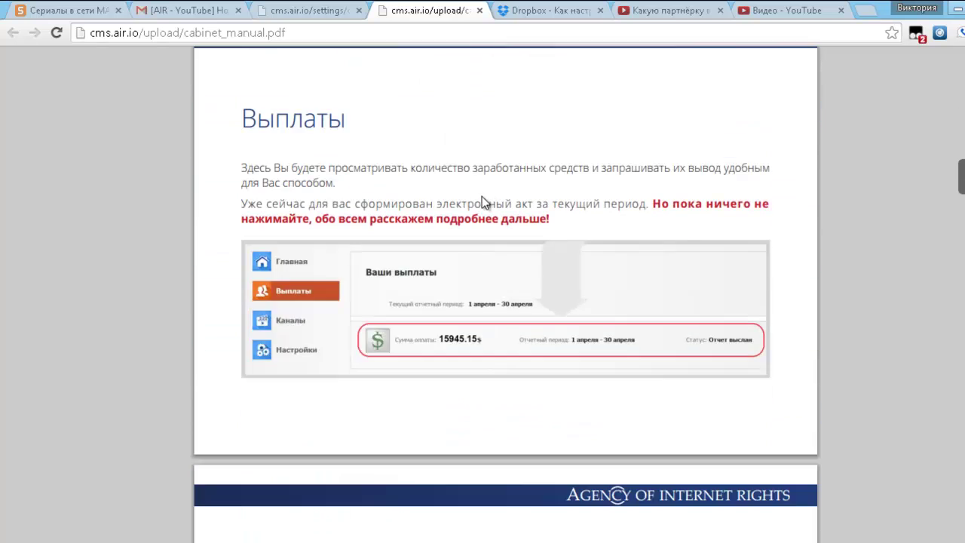
{"action": "scroll", "coordinate": [482, 197], "scroll_direction": "down", "scroll_amount": 4}
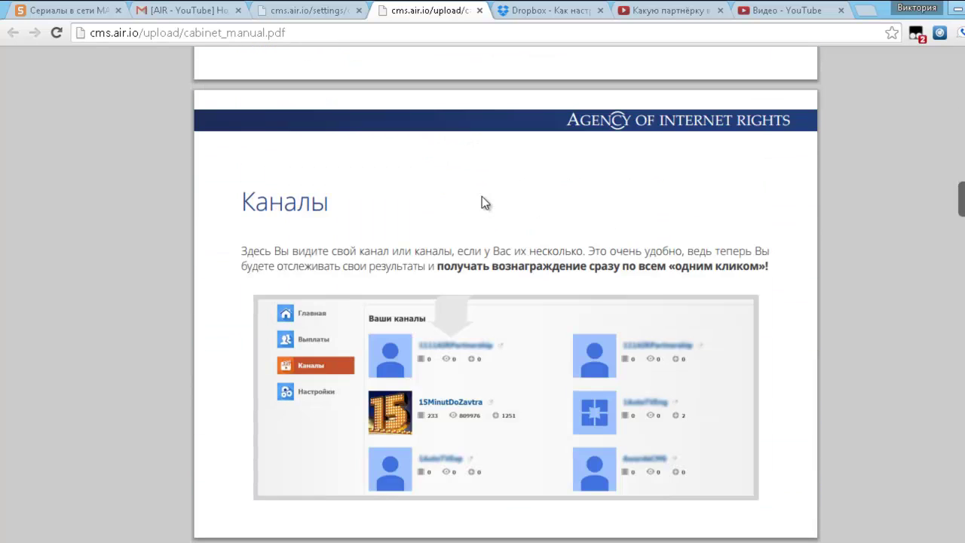
{"action": "scroll", "coordinate": [482, 198], "scroll_direction": "down", "scroll_amount": 4}
{"action": "scroll", "coordinate": [481, 196], "scroll_direction": "down", "scroll_amount": 4}
{"action": "scroll", "coordinate": [482, 197], "scroll_direction": "down", "scroll_amount": 5}
{"action": "scroll", "coordinate": [483, 203], "scroll_direction": "down", "scroll_amount": 10}
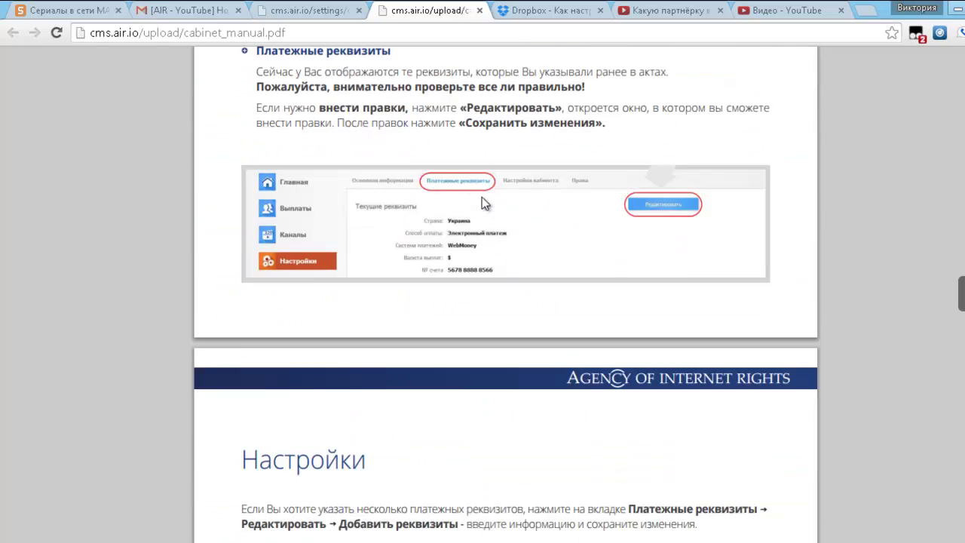
{"action": "scroll", "coordinate": [482, 198], "scroll_direction": "down", "scroll_amount": 4}
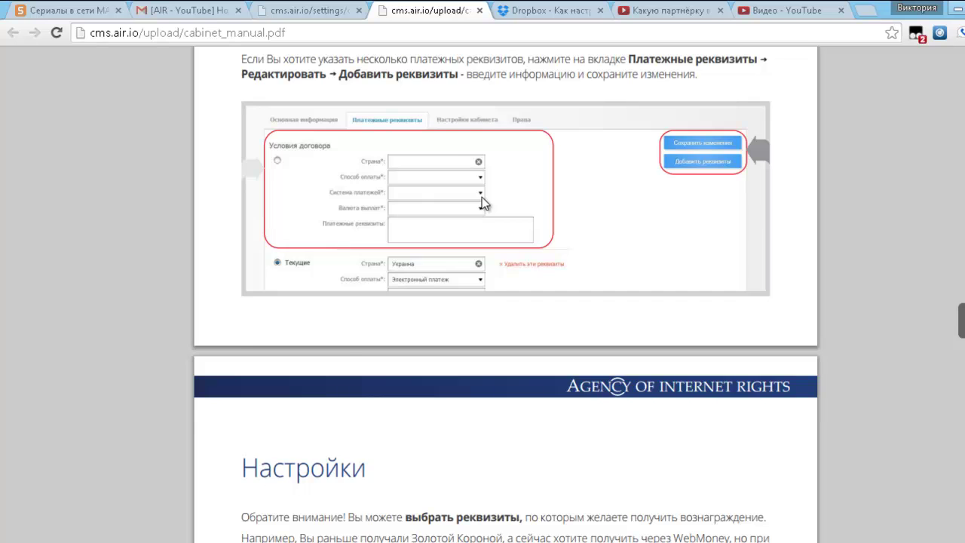
{"action": "scroll", "coordinate": [481, 197], "scroll_direction": "down", "scroll_amount": 6}
{"action": "scroll", "coordinate": [482, 196], "scroll_direction": "down", "scroll_amount": 4}
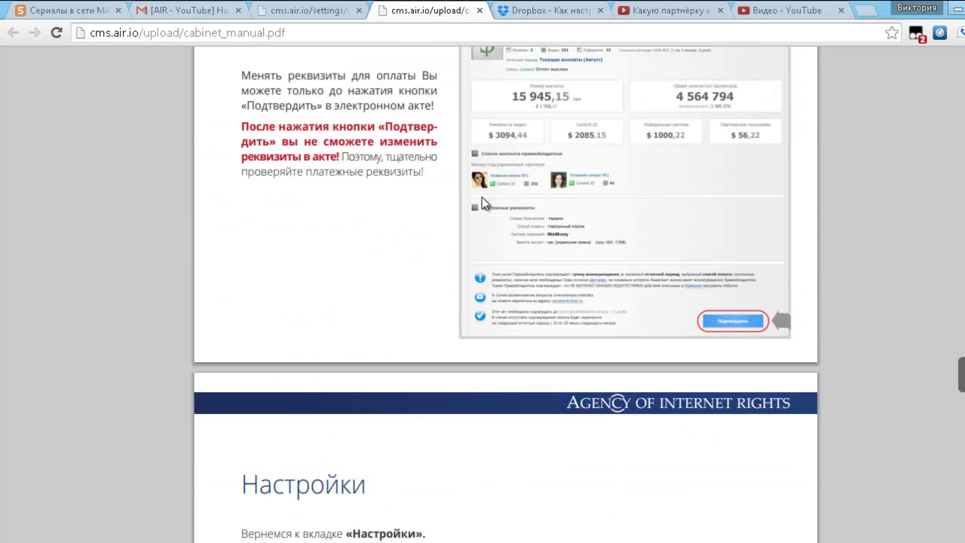
{"action": "scroll", "coordinate": [481, 196], "scroll_direction": "down", "scroll_amount": 6}
{"action": "scroll", "coordinate": [482, 196], "scroll_direction": "down", "scroll_amount": 5}
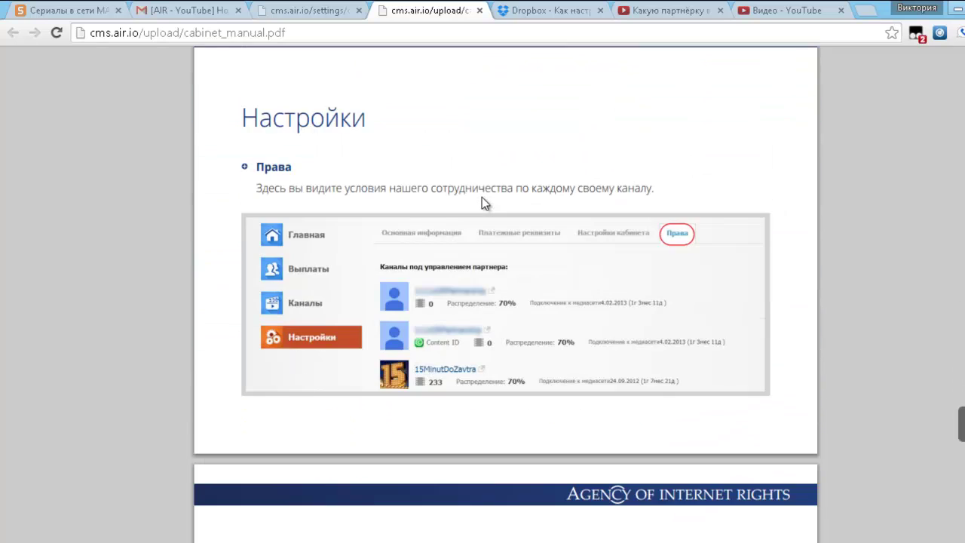
{"action": "scroll", "coordinate": [482, 197], "scroll_direction": "down", "scroll_amount": 7}
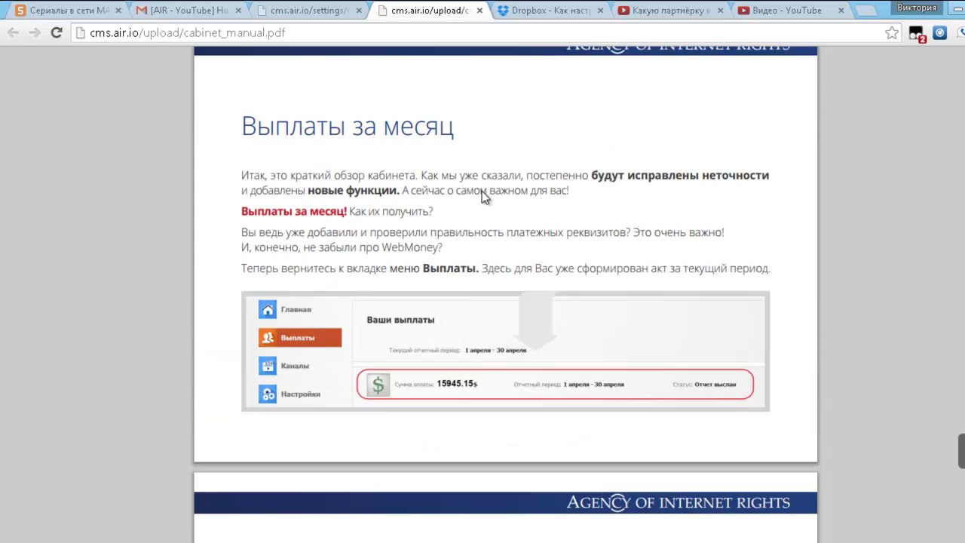
{"action": "scroll", "coordinate": [481, 190], "scroll_direction": "down", "scroll_amount": 5}
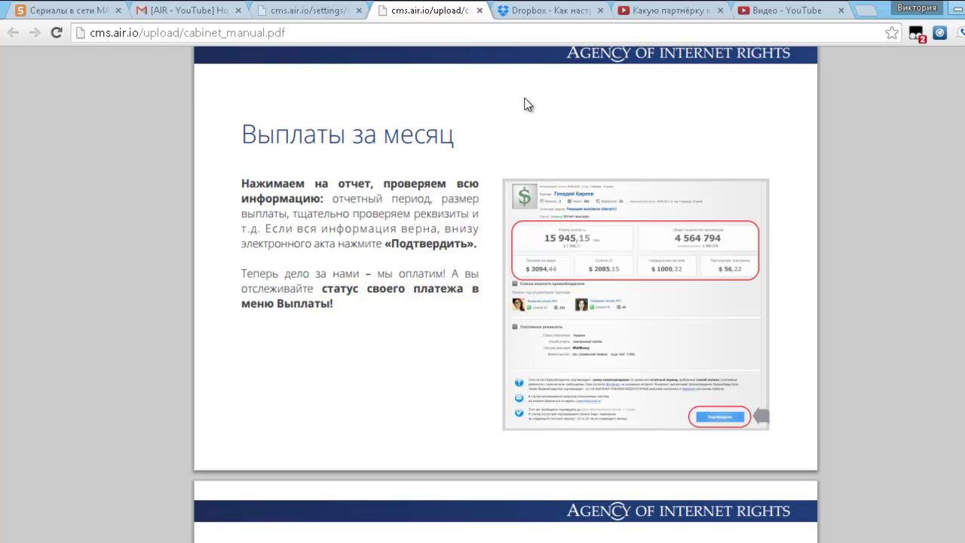
{"action": "scroll", "coordinate": [492, 155], "scroll_direction": "down", "scroll_amount": 5}
{"action": "scroll", "coordinate": [480, 162], "scroll_direction": "down", "scroll_amount": 1}
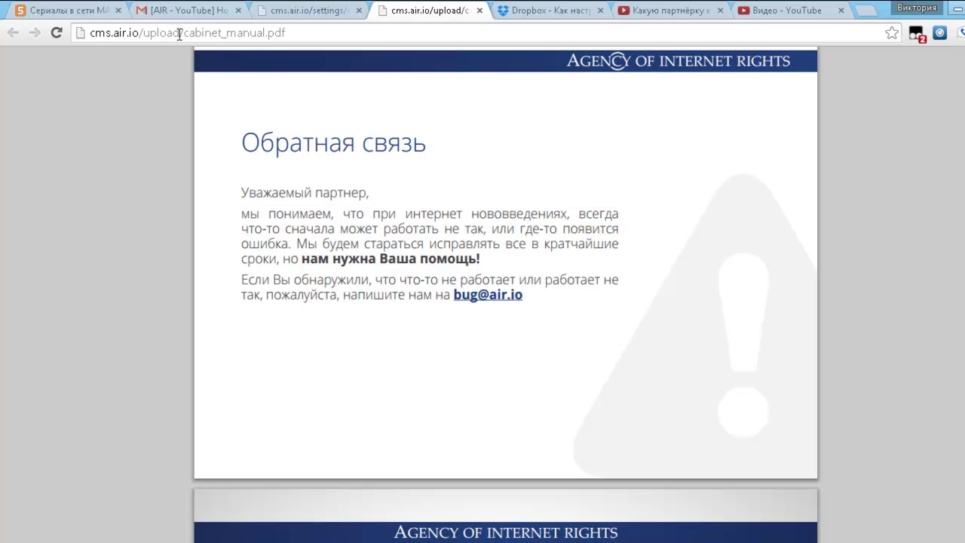
Step: Return to the AIR welcome e-mail and examine its Оставайтесь на связи and Поддержка AIR sections
{"action": "left_click", "coordinate": [285, 14]}
{"action": "left_click", "coordinate": [200, 10]}
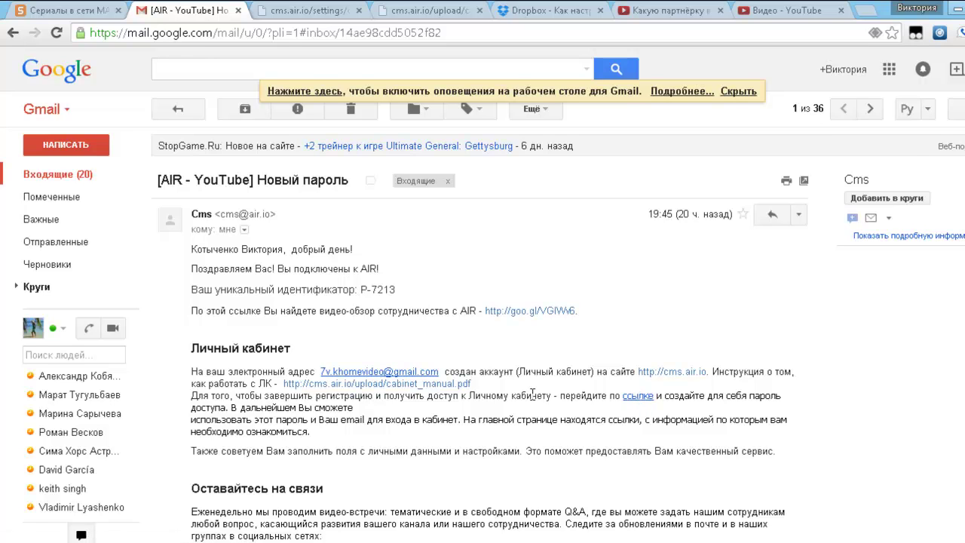
{"action": "scroll", "coordinate": [532, 393], "scroll_direction": "down", "scroll_amount": 4}
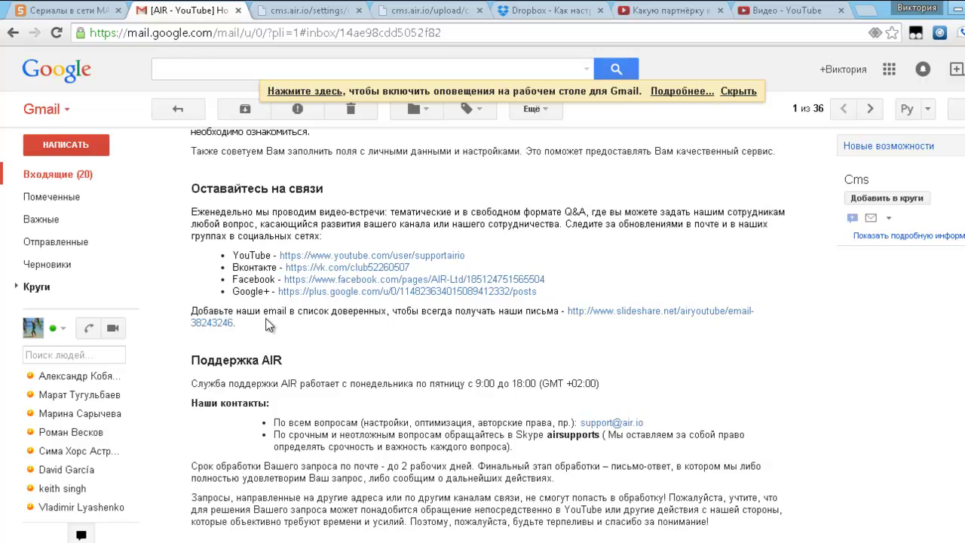
{"action": "scroll", "coordinate": [270, 323], "scroll_direction": "down", "scroll_amount": 2}
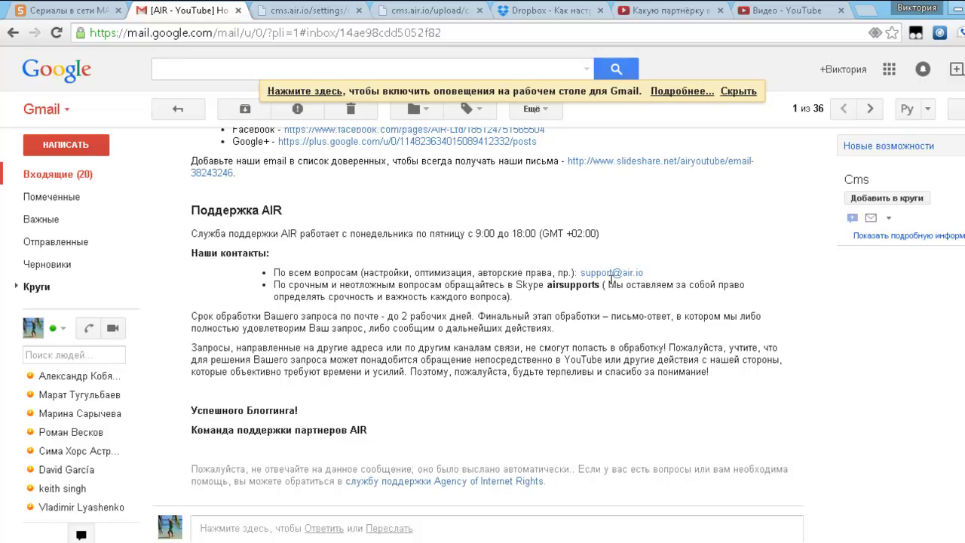
Step: Copy the AIR support address for general questions from the e-mail and paste it as the recipient of a new message
{"action": "left_click_drag", "start_coordinate": [647, 274], "coordinate": [584, 278]}
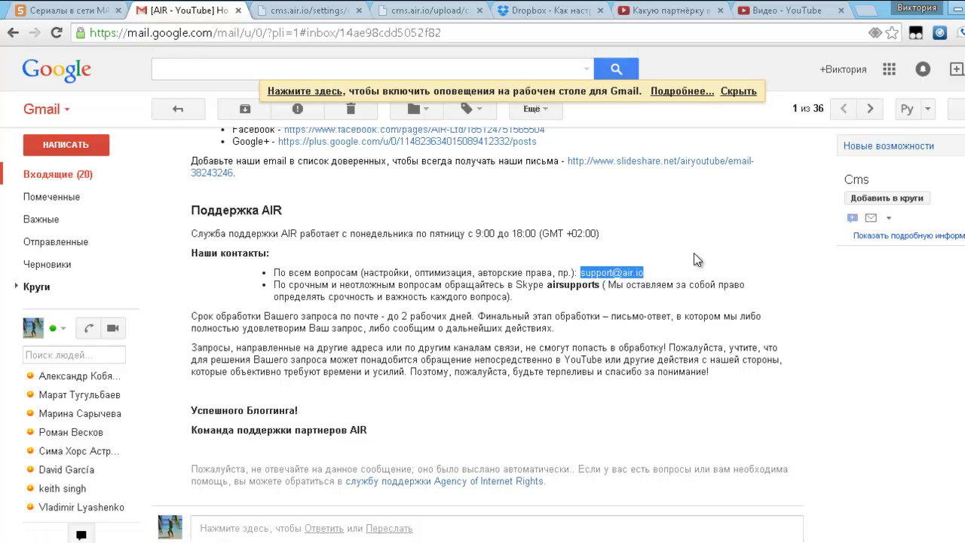
{"action": "scroll", "coordinate": [603, 263], "scroll_direction": "up", "scroll_amount": 7}
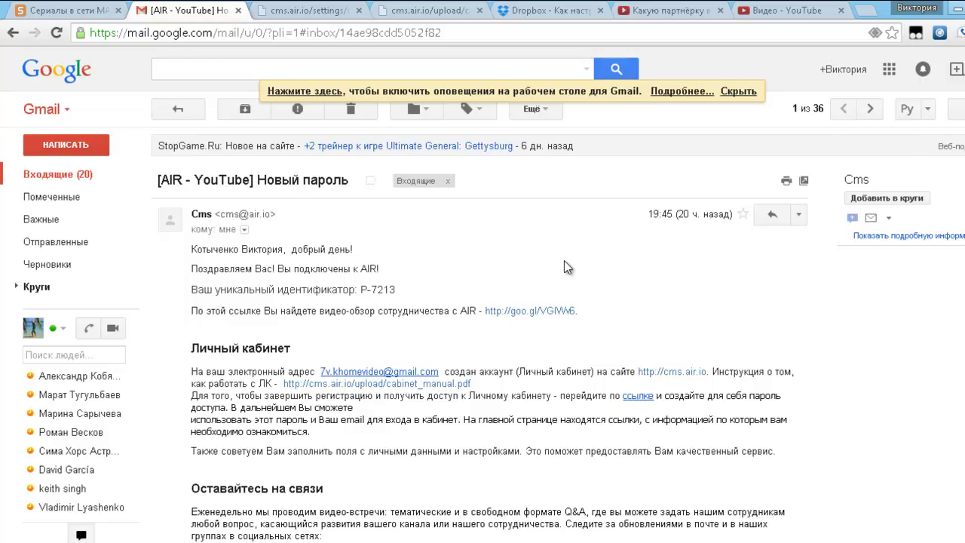
{"action": "scroll", "coordinate": [567, 267], "scroll_direction": "down", "scroll_amount": 7}
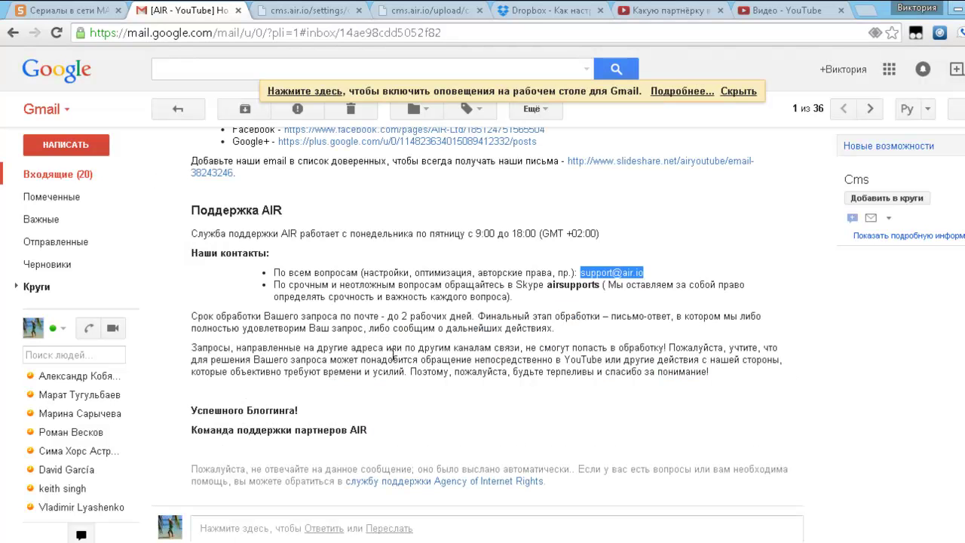
{"action": "right_click", "coordinate": [595, 277]}
{"action": "left_click", "coordinate": [627, 368]}
{"action": "left_click", "coordinate": [58, 148]}
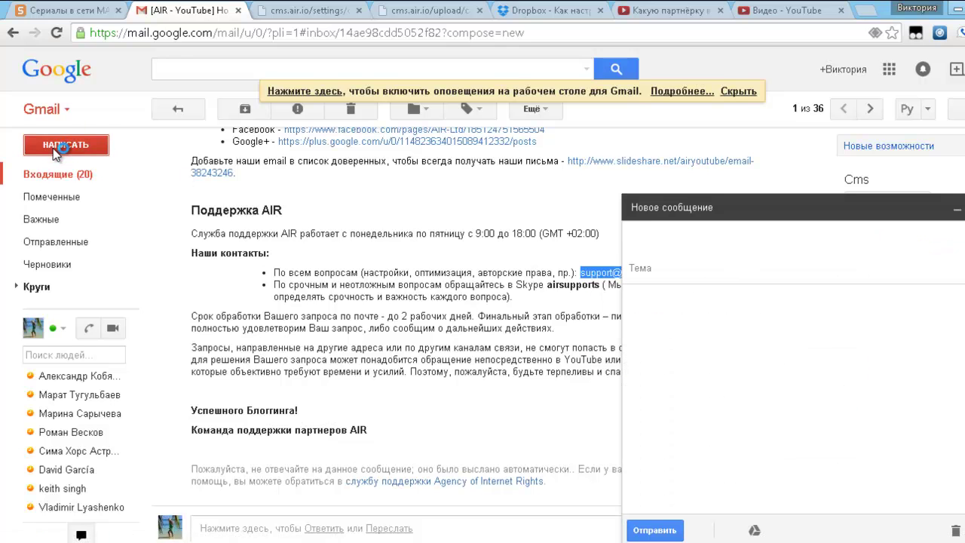
{"action": "right_click", "coordinate": [672, 240]}
{"action": "left_click", "coordinate": [695, 327]}
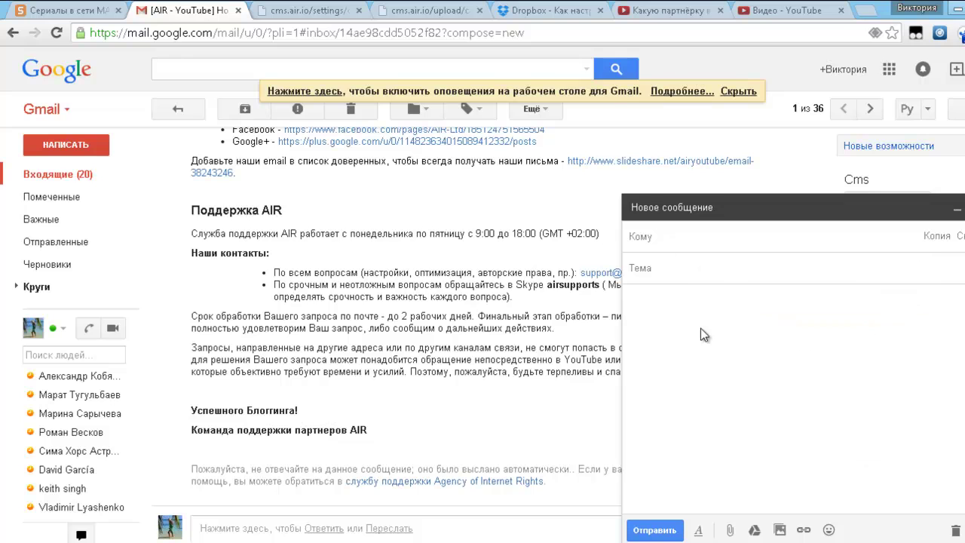
Step: Set the message subject to "Вышлите мою реф ссылку" and fill the body with a request for the AIR referral link and the channel's address
{"action": "left_click", "coordinate": [678, 268]}
{"action": "type", "text": "Вышлите мою реф ссылку"}
{"action": "left_click", "coordinate": [657, 304]}
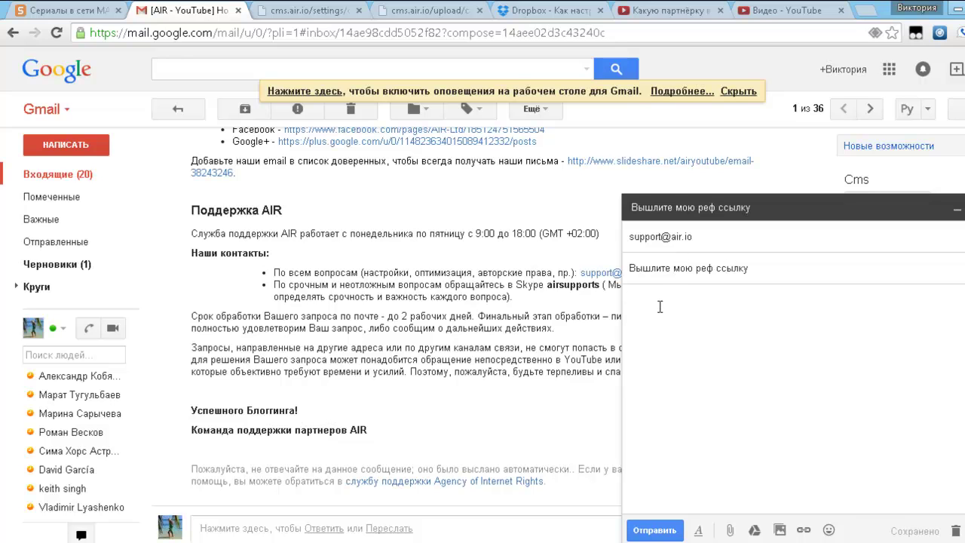
{"action": "key", "text": "ctrl+v"}
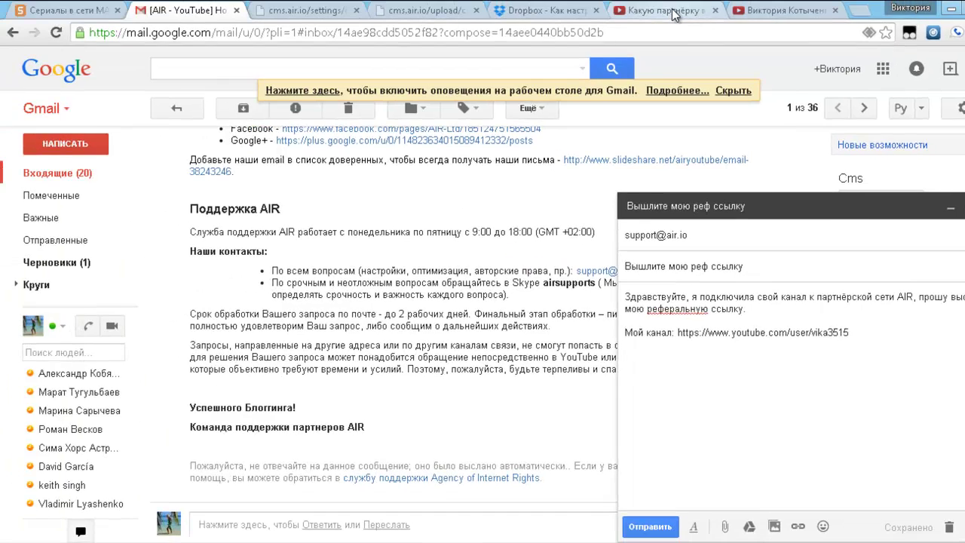
Step: Switch to the YouTube video about joining the AIR partner network and look at its description
{"action": "left_click", "coordinate": [673, 12]}
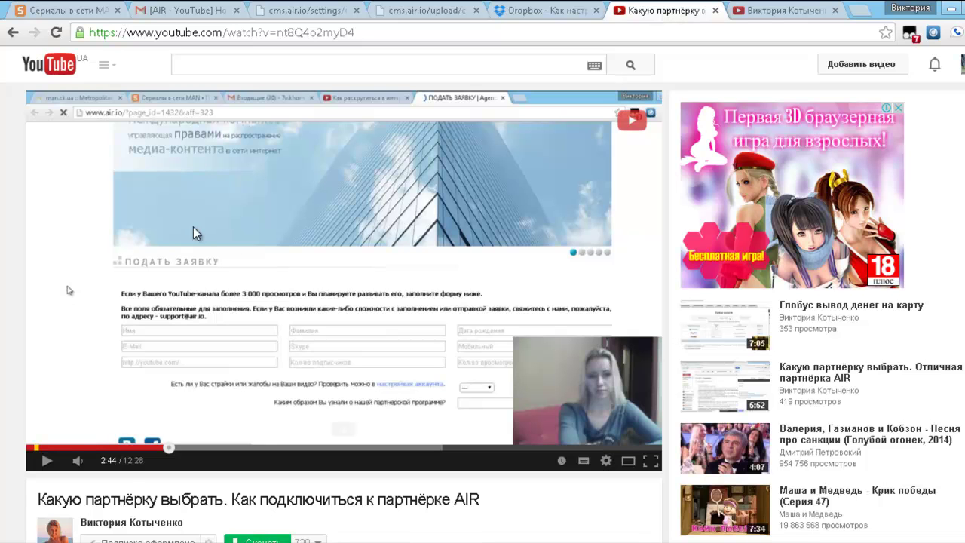
{"action": "scroll", "coordinate": [49, 323], "scroll_direction": "down", "scroll_amount": 2}
{"action": "scroll", "coordinate": [37, 343], "scroll_direction": "down", "scroll_amount": 2}
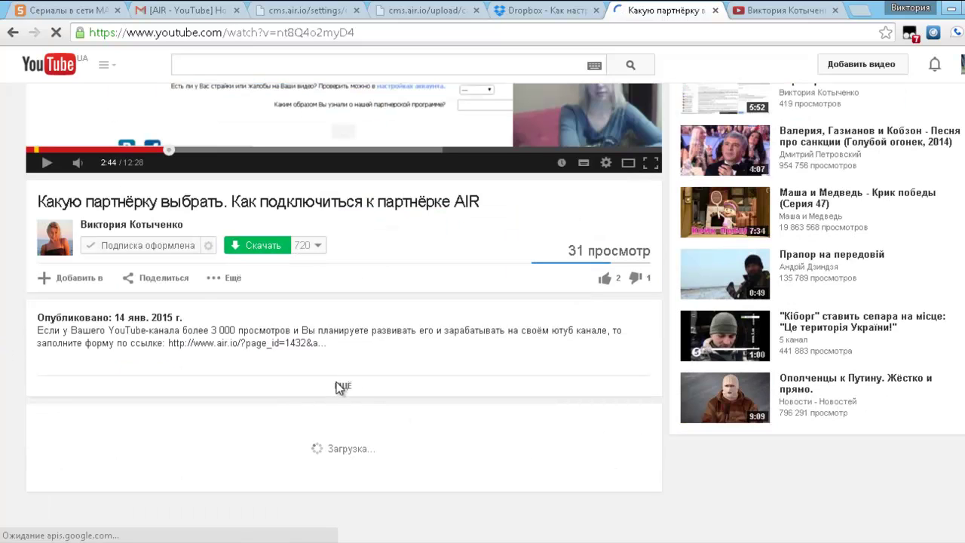
{"action": "scroll", "coordinate": [340, 382], "scroll_direction": "up", "scroll_amount": 4}
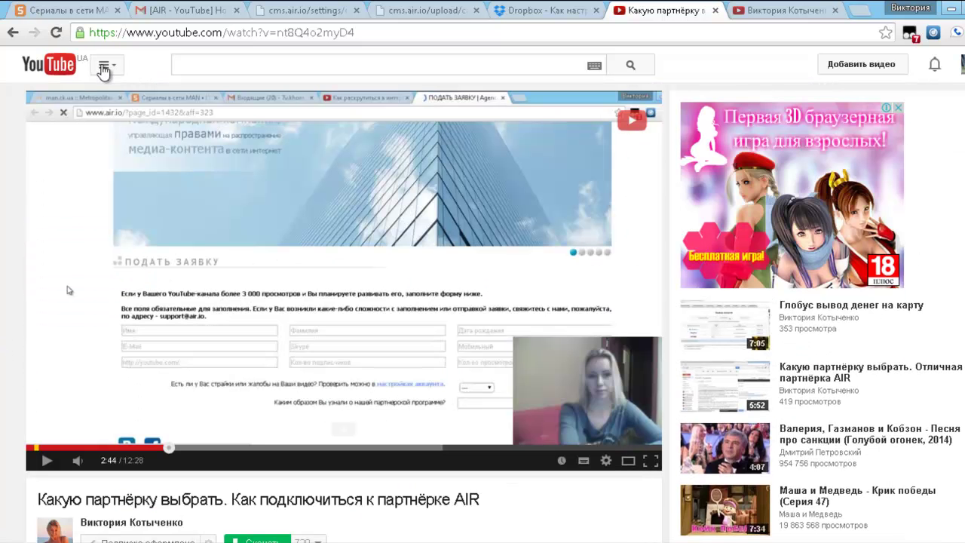
Step: Open the video author's channel in a separate tab, open its recommended video about Skype theft and pause playback
{"action": "key", "text": "ctrl+t"}
{"action": "left_click", "coordinate": [145, 61]}
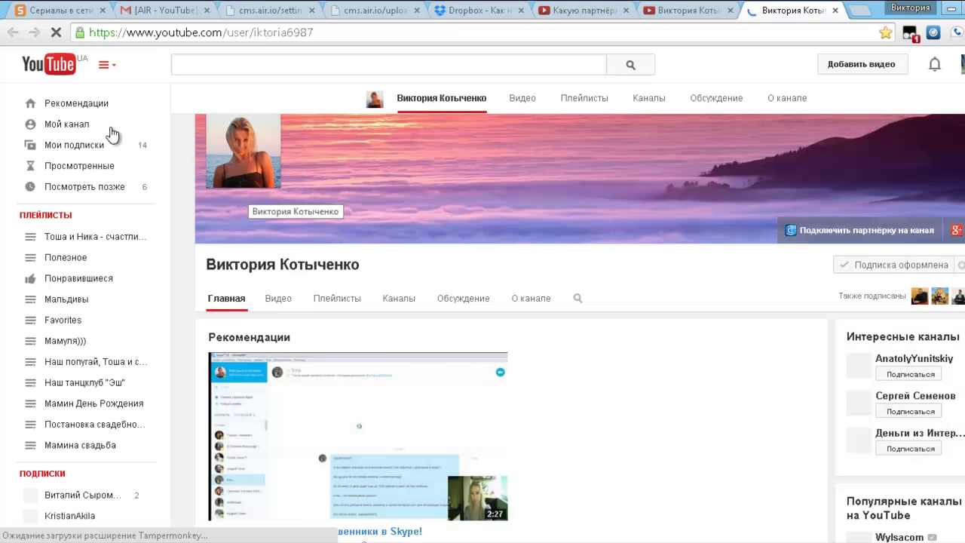
{"action": "left_click", "coordinate": [68, 125]}
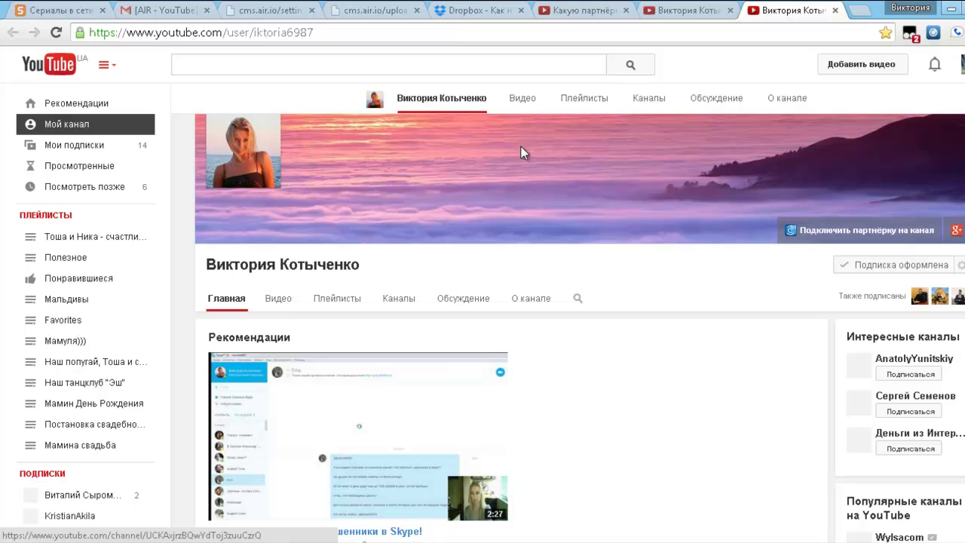
{"action": "left_click", "coordinate": [358, 435]}
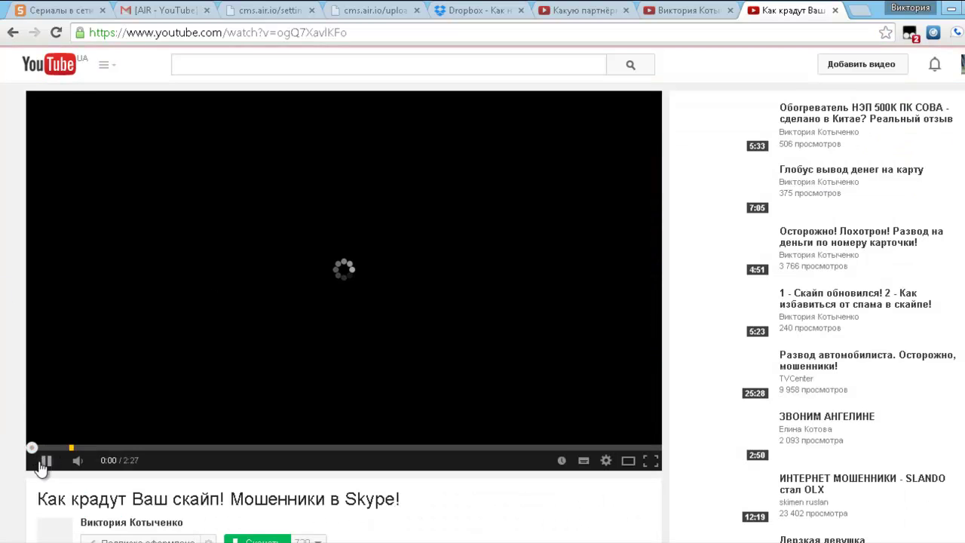
{"action": "left_click", "coordinate": [46, 461]}
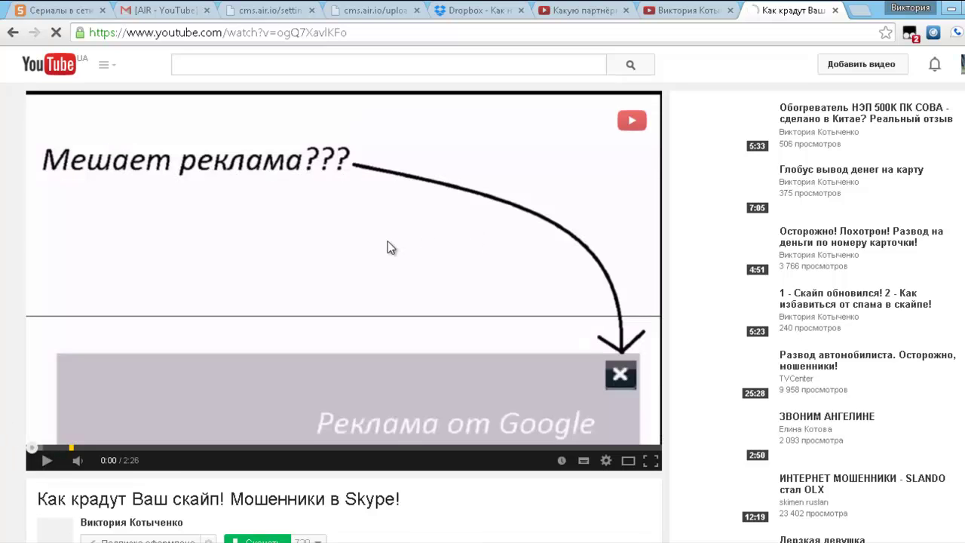
Step: Expand the Skype video's description, read its AIR postscript with the form link and partner advantages, and close the video's tab
{"action": "scroll", "coordinate": [275, 320], "scroll_direction": "down", "scroll_amount": 4}
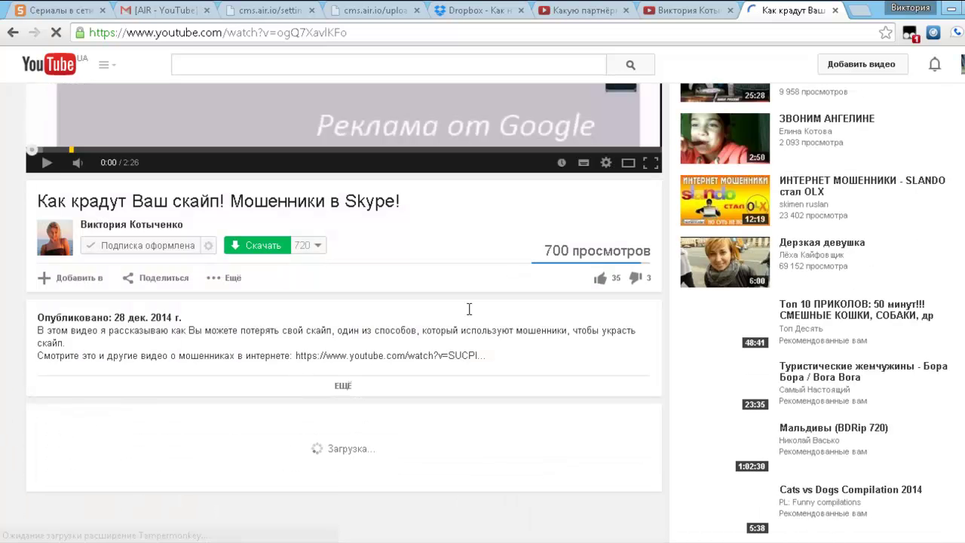
{"action": "left_click", "coordinate": [343, 386]}
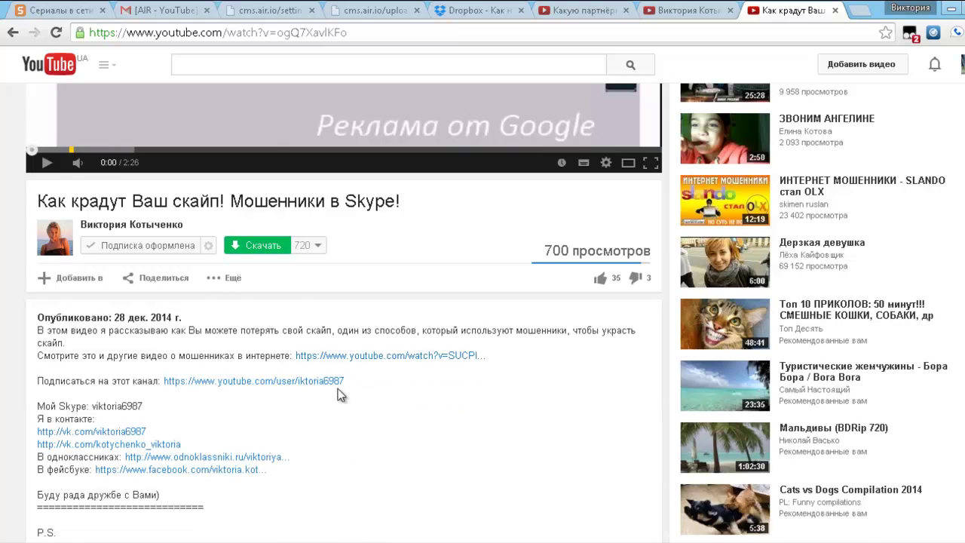
{"action": "scroll", "coordinate": [422, 361], "scroll_direction": "down", "scroll_amount": 4}
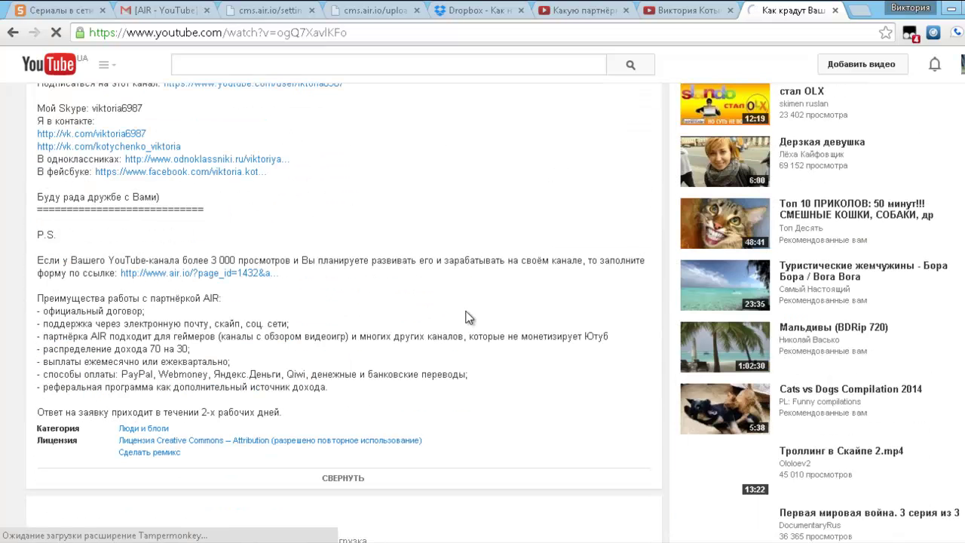
{"action": "scroll", "coordinate": [76, 114], "scroll_direction": "down", "scroll_amount": 2}
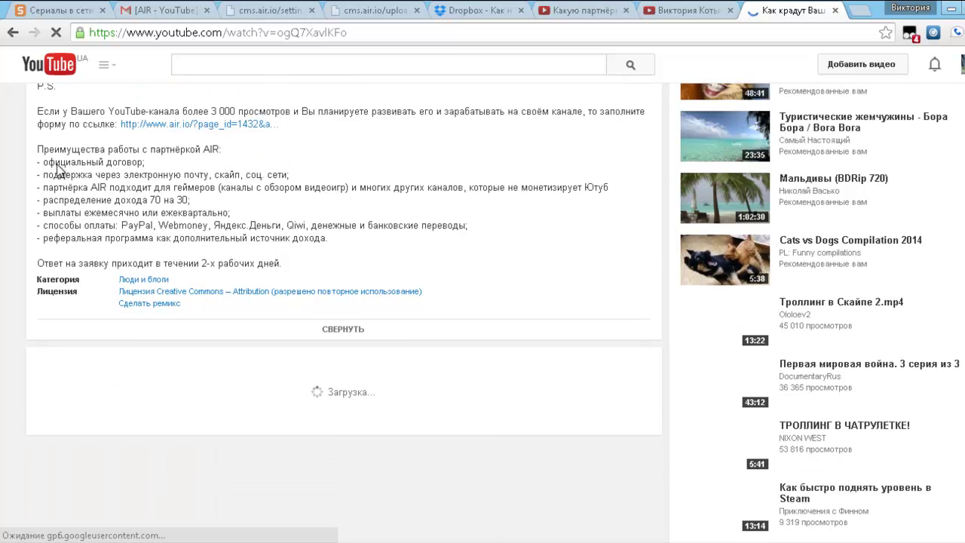
{"action": "scroll", "coordinate": [60, 167], "scroll_direction": "up", "scroll_amount": 1}
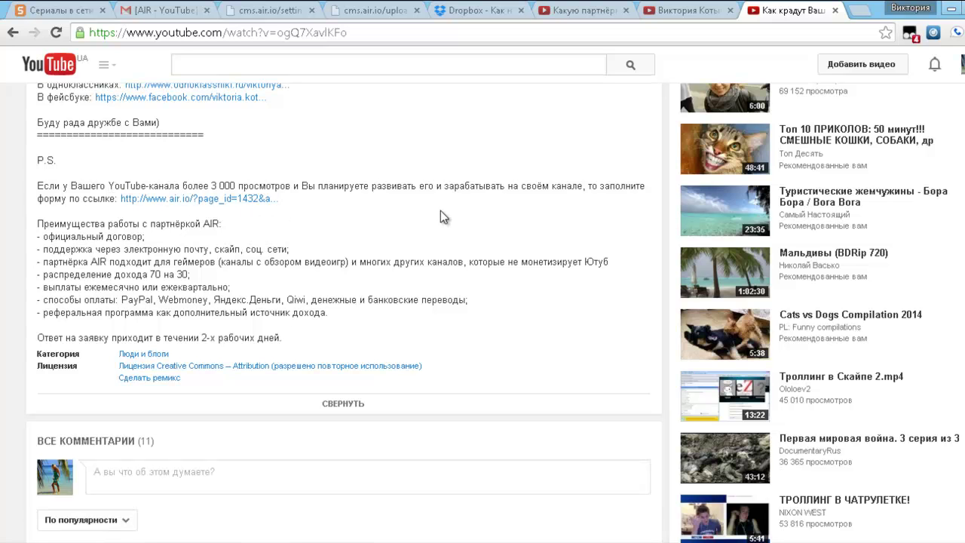
{"action": "scroll", "coordinate": [444, 215], "scroll_direction": "up", "scroll_amount": 8}
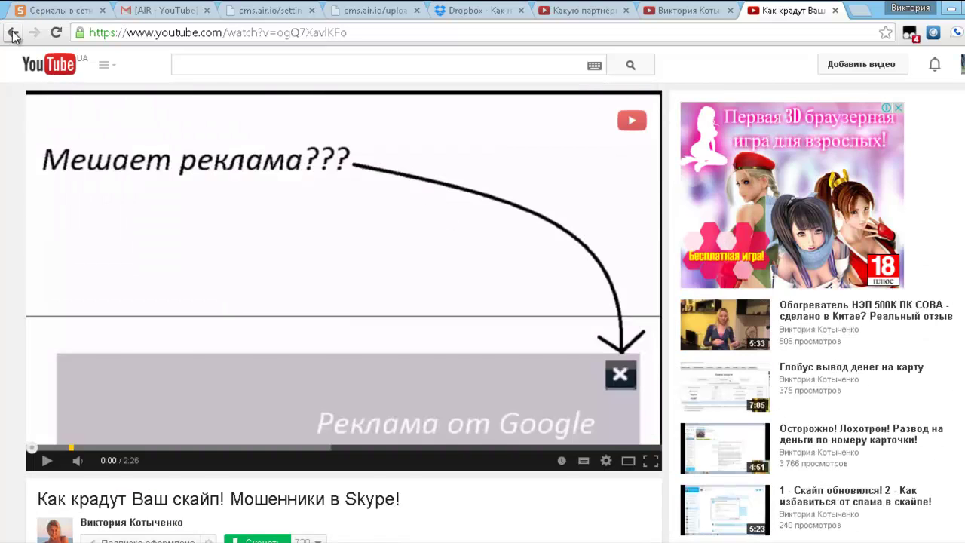
{"action": "key", "text": "ctrl+w"}
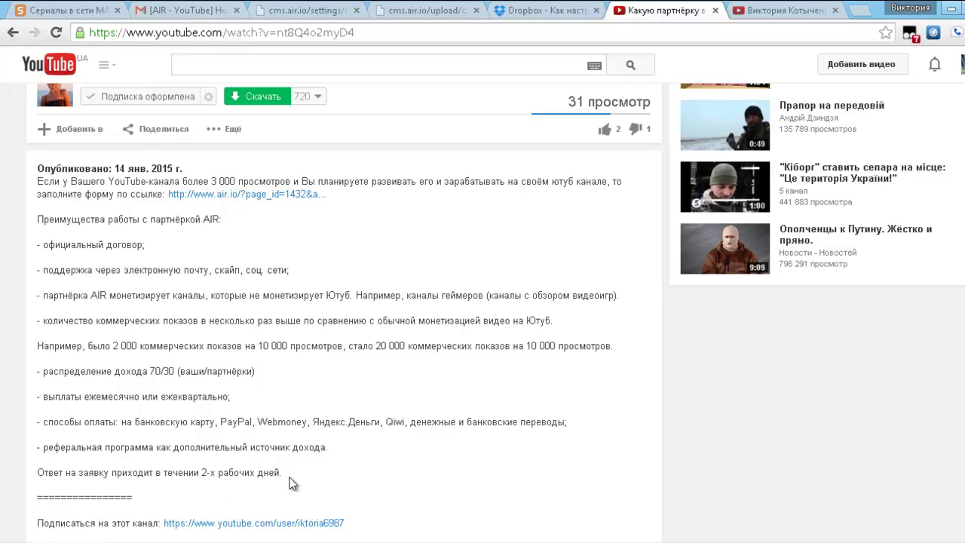
Step: Examine the AIR advantages and the note about the application response time in the AIR video's description
{"action": "left_click_drag", "start_coordinate": [293, 473], "coordinate": [28, 471]}
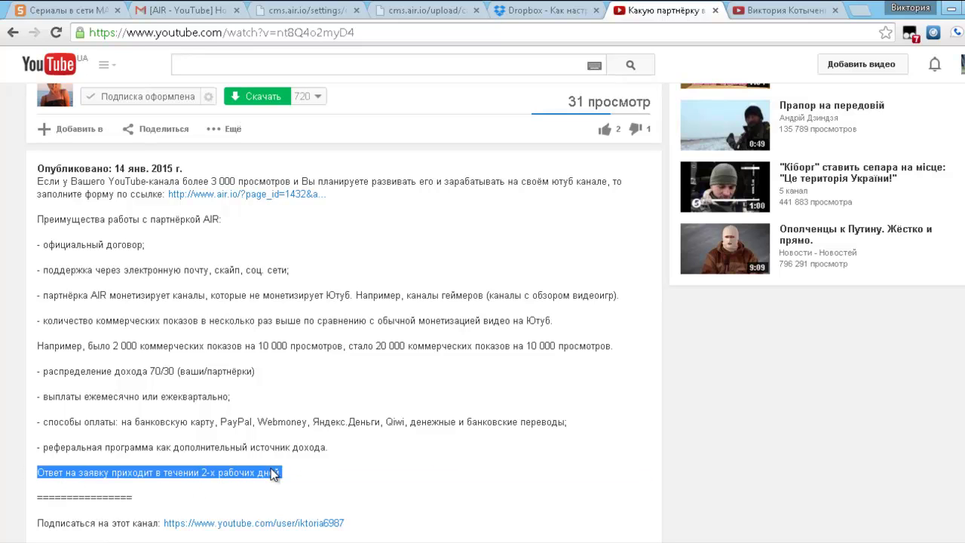
{"action": "left_click", "coordinate": [294, 476]}
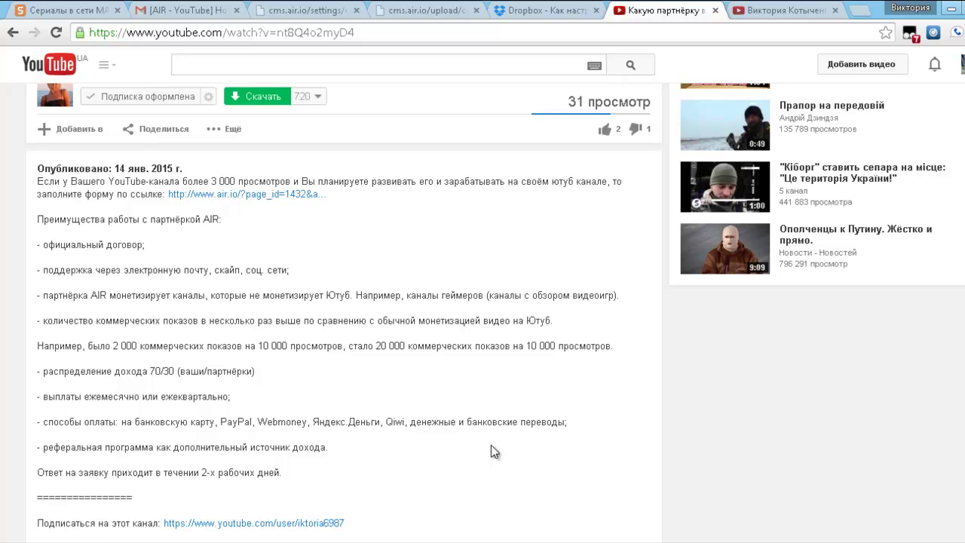
{"action": "scroll", "coordinate": [491, 444], "scroll_direction": "down", "scroll_amount": 1}
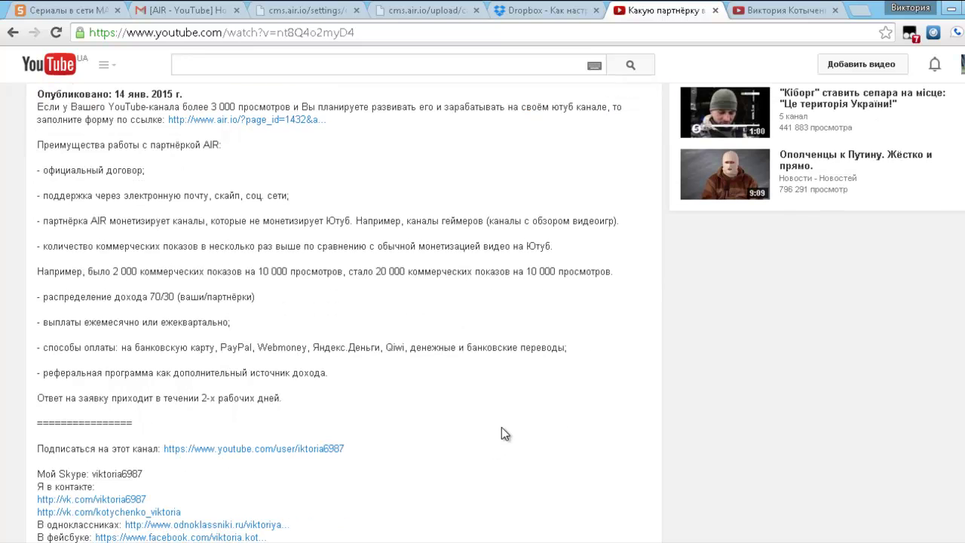
{"action": "scroll", "coordinate": [322, 404], "scroll_direction": "up", "scroll_amount": 6}
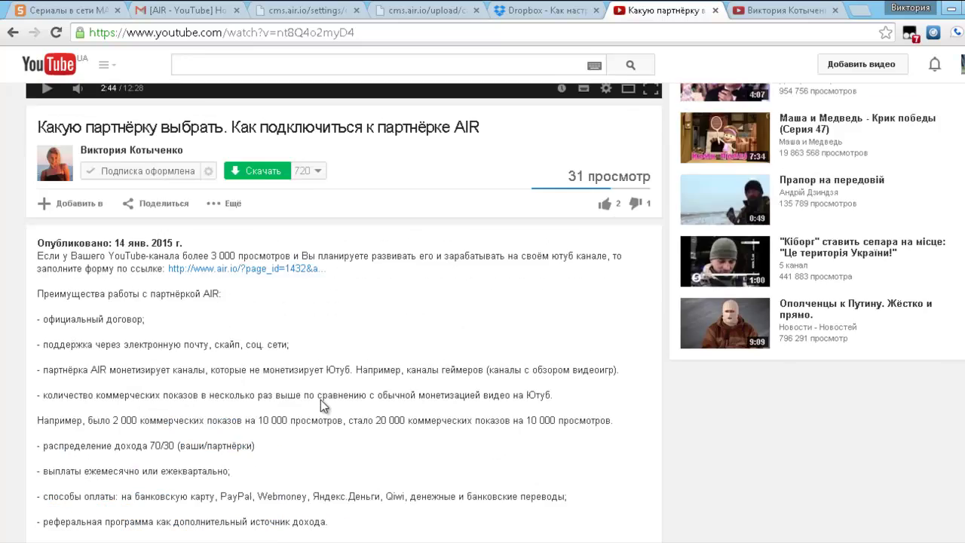
{"action": "scroll", "coordinate": [320, 405], "scroll_direction": "up", "scroll_amount": 1}
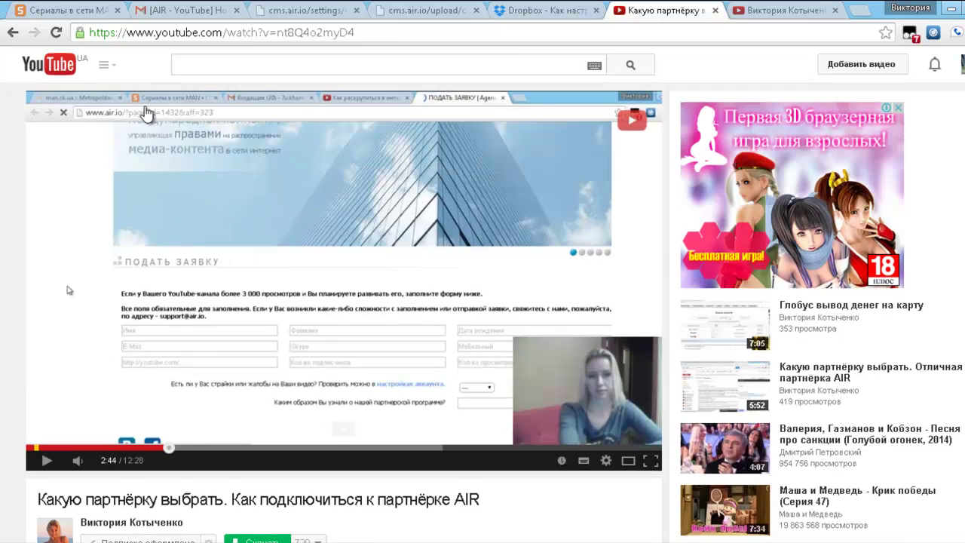
{"action": "left_click", "coordinate": [105, 65]}
{"action": "left_click", "coordinate": [69, 125]}
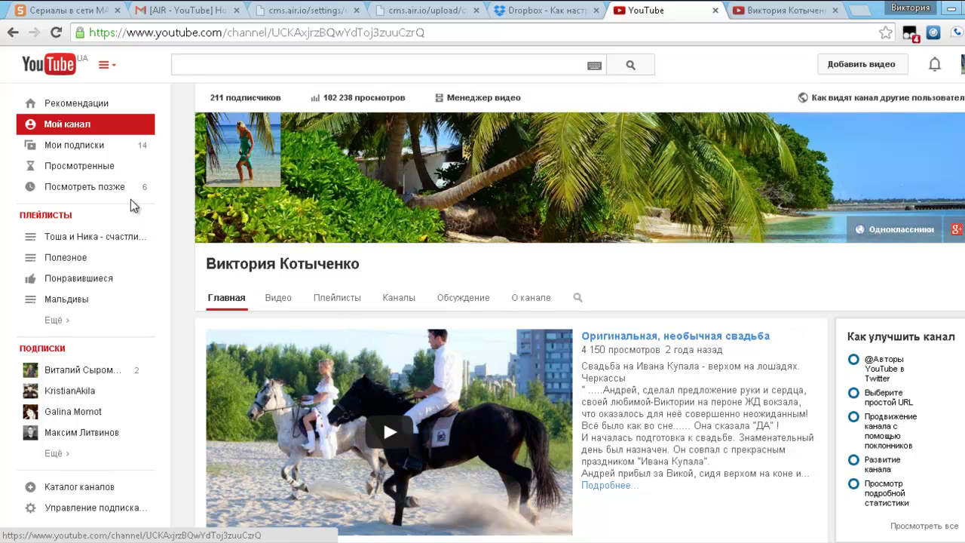
{"action": "key", "text": "alt+Left"}
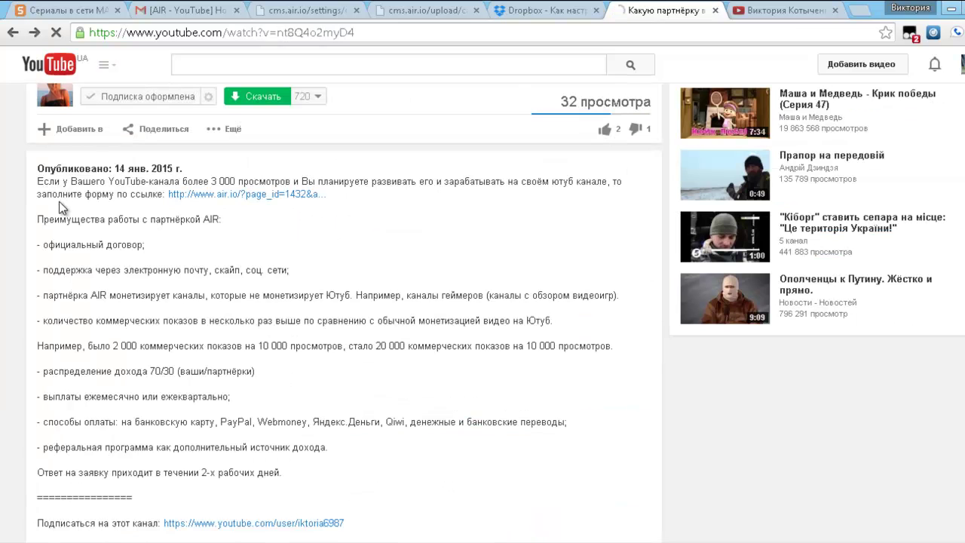
Step: Copy the AIR offer from the video description, from the form invitation through the note about the application response time
{"action": "left_click_drag", "start_coordinate": [36, 178], "coordinate": [281, 473]}
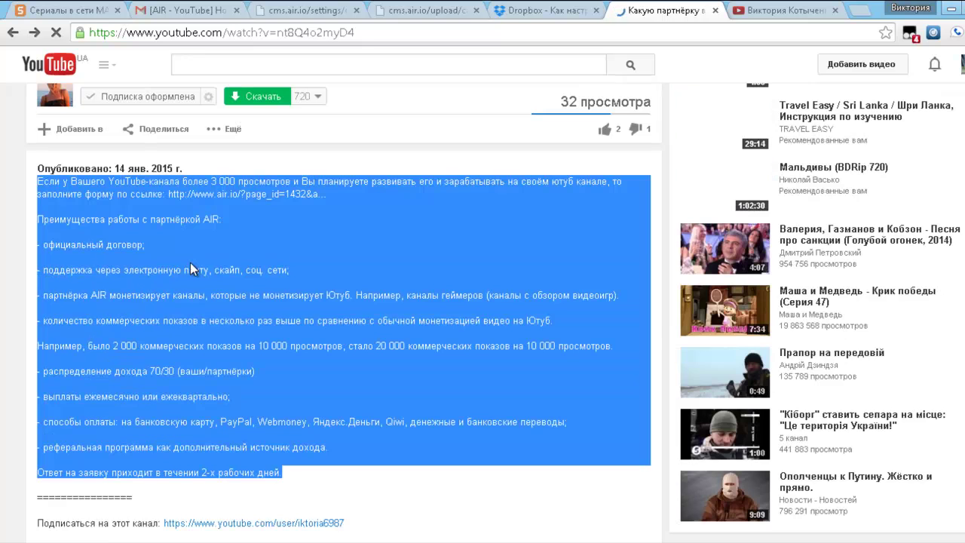
{"action": "right_click", "coordinate": [190, 266]}
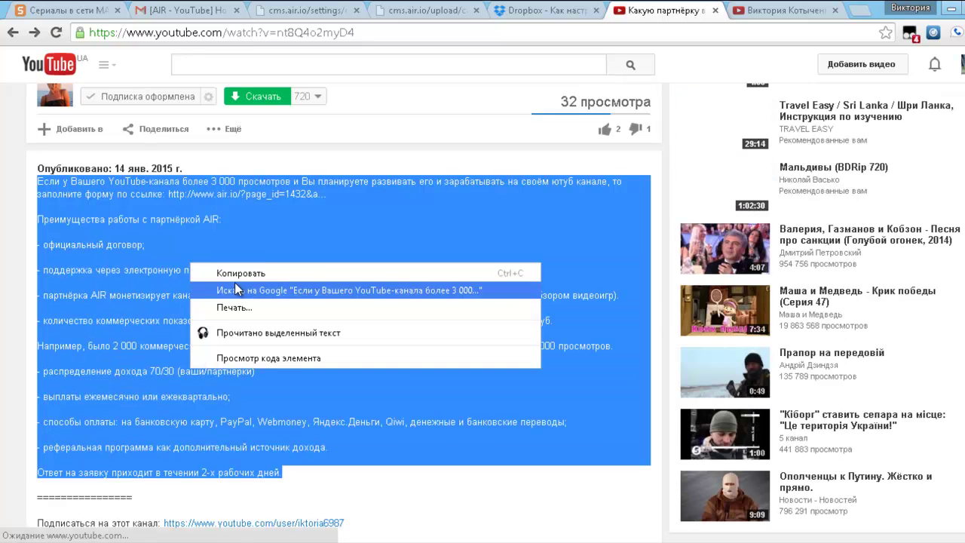
{"action": "left_click", "coordinate": [233, 275]}
Step: Return to the own channel, enter the video manager and open the Загрузка видео upload defaults in the channel settings
{"action": "key", "text": "alt+Right"}
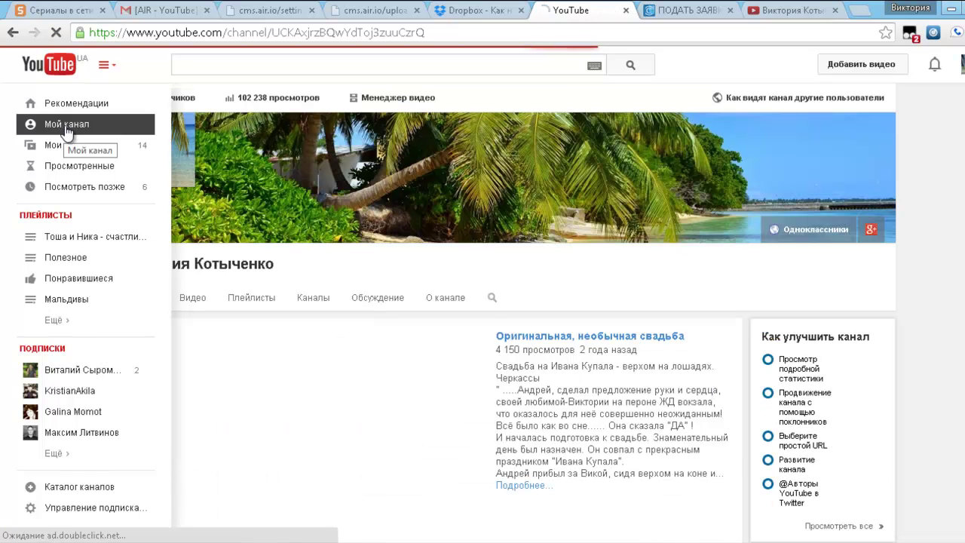
{"action": "left_click", "coordinate": [382, 98]}
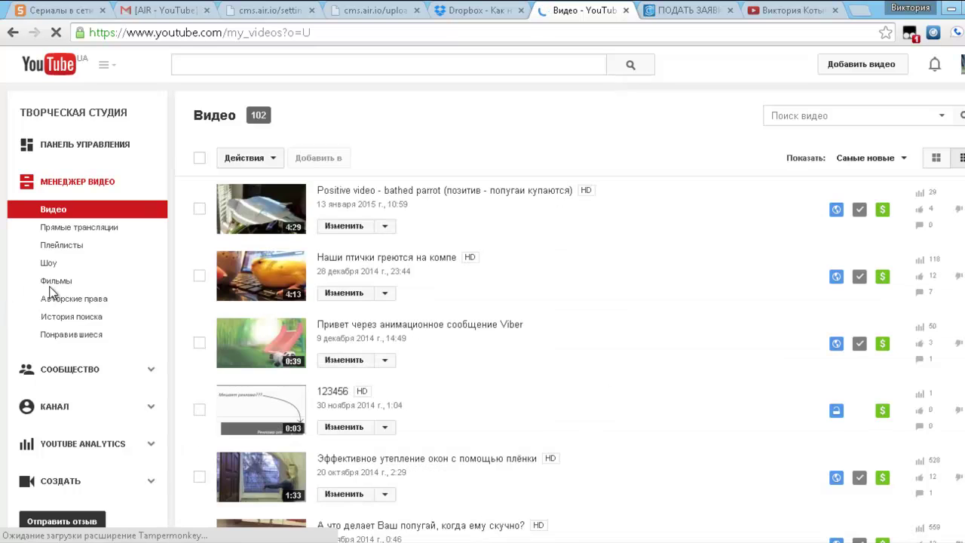
{"action": "left_click", "coordinate": [52, 256]}
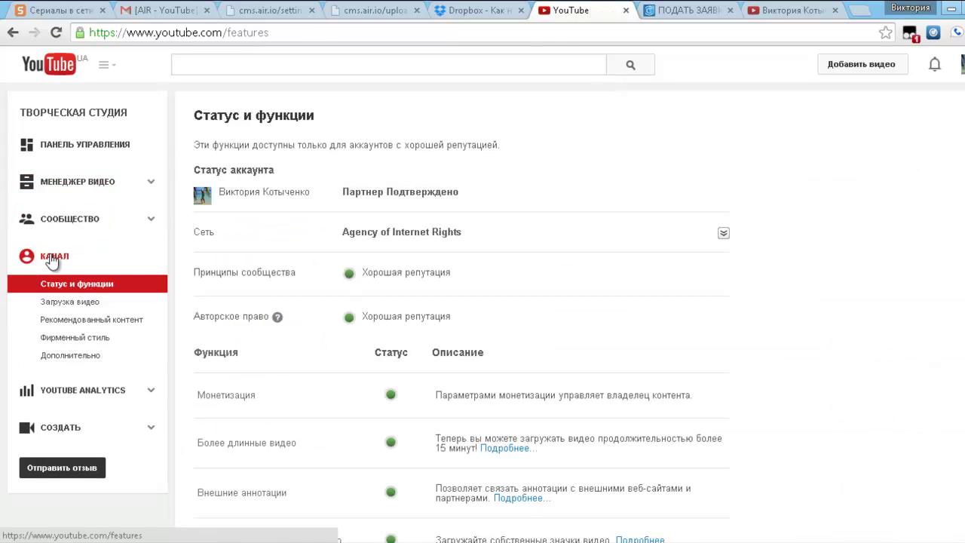
{"action": "left_click", "coordinate": [69, 303]}
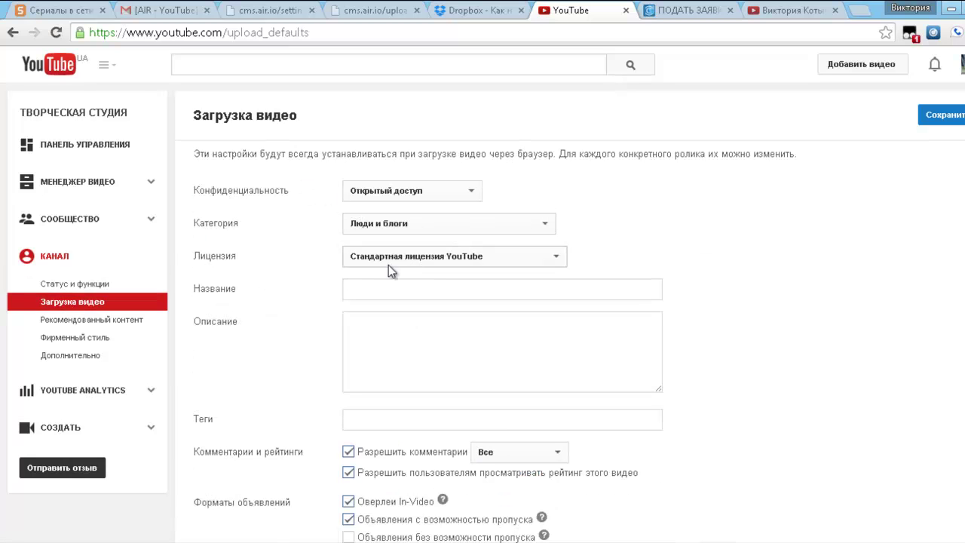
Step: Fill the default description with a "========" separator, a "P.S." line and the copied AIR offer, leaving two empty lines above the separator
{"action": "left_click", "coordinate": [366, 333]}
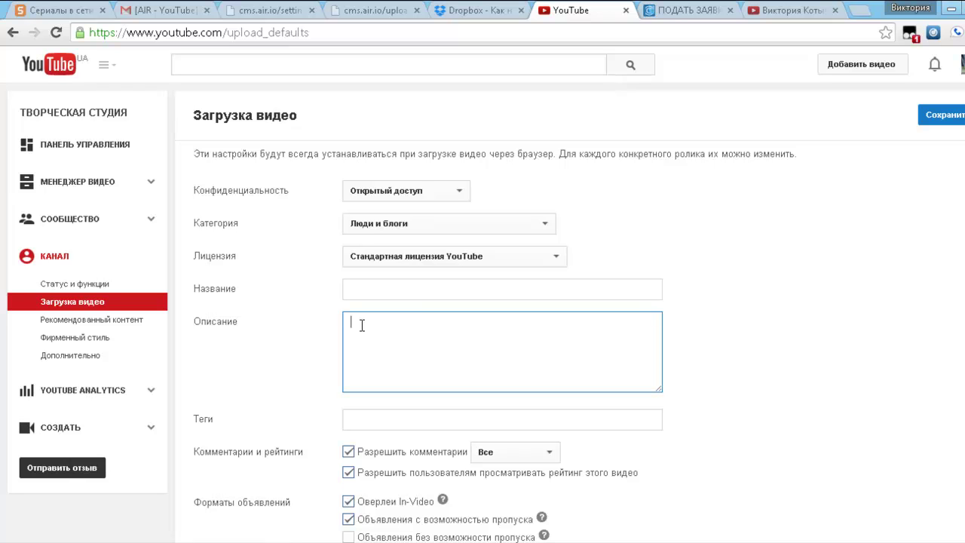
{"action": "type", "text": "========"}
{"action": "key", "text": "ctrl+v"}
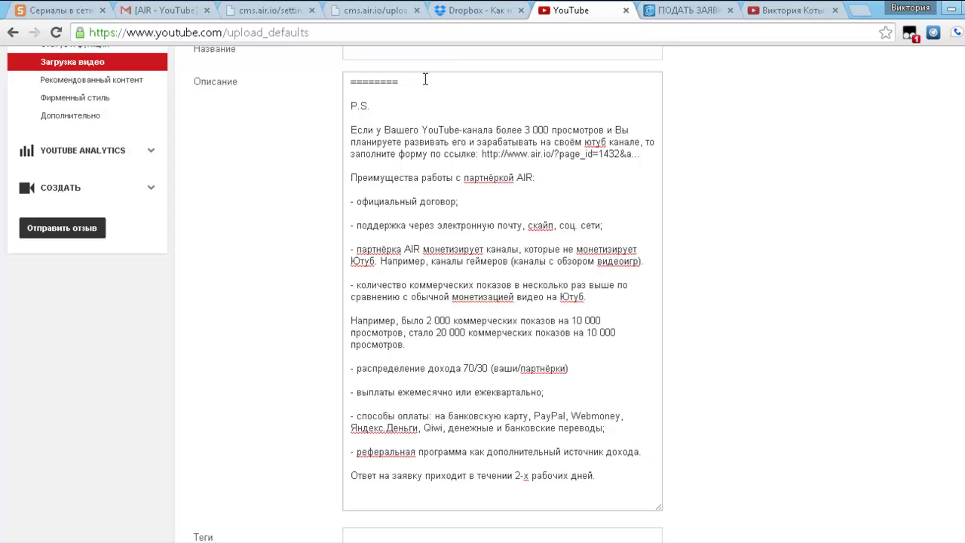
{"action": "left_click", "coordinate": [348, 80]}
{"action": "key", "text": "Return"}
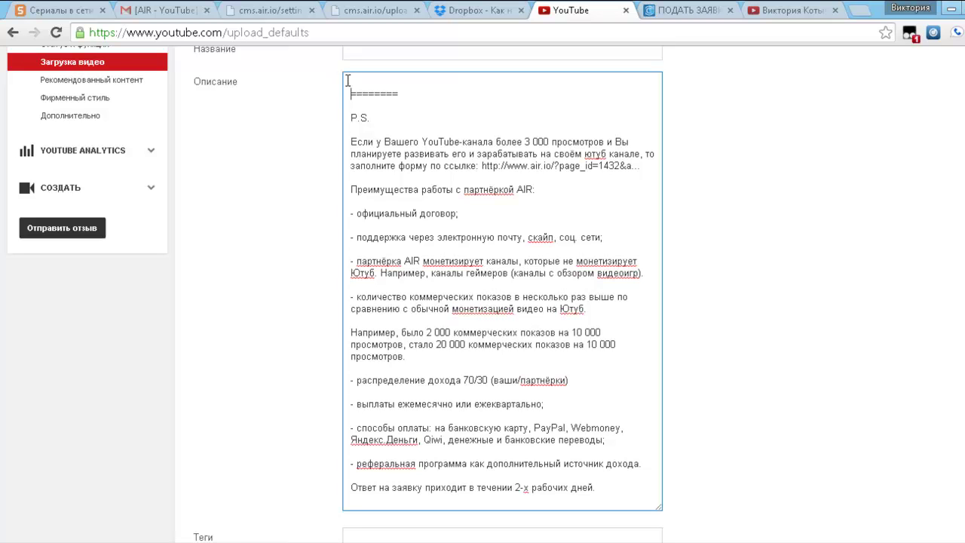
{"action": "key", "text": "Return"}
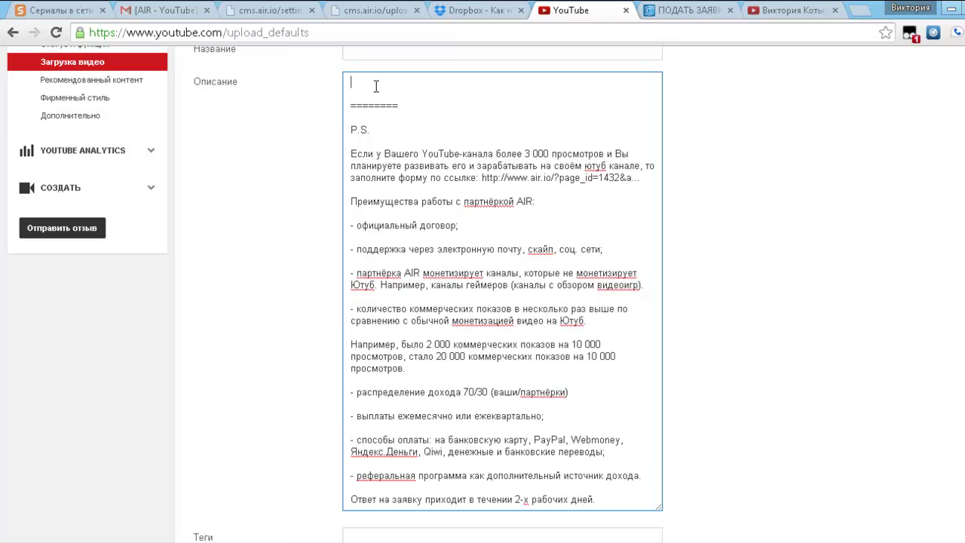
{"action": "left_click", "coordinate": [399, 82]}
{"action": "left_click_drag", "start_coordinate": [480, 178], "coordinate": [642, 178]}
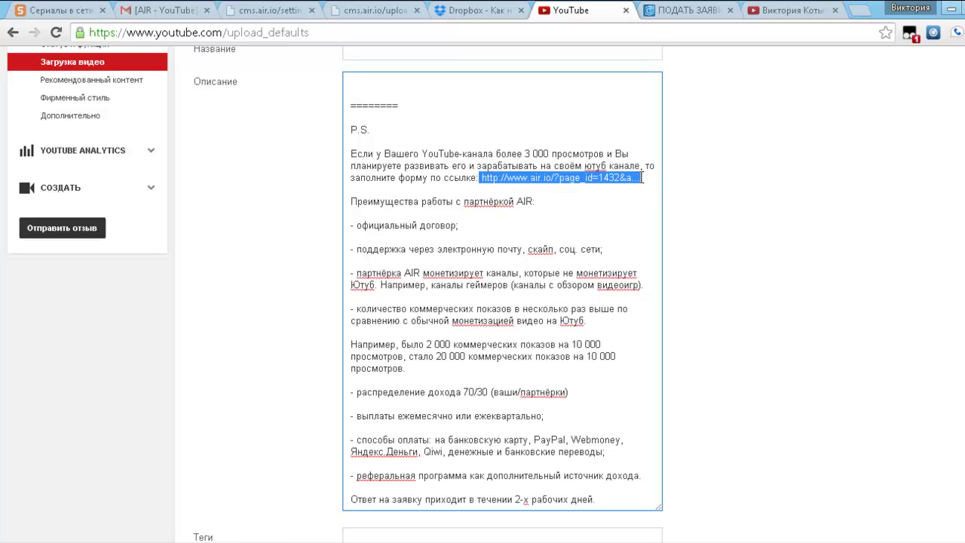
{"action": "left_click", "coordinate": [697, 12]}
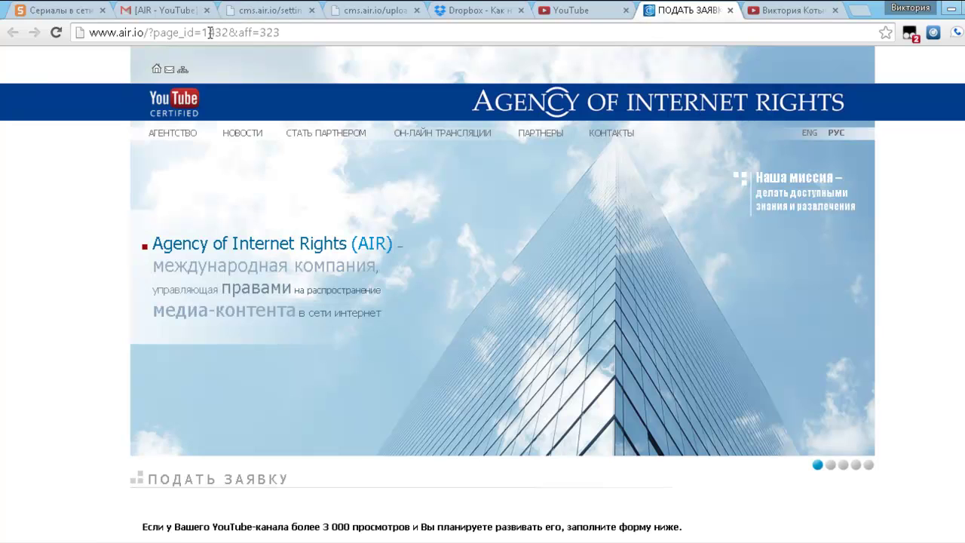
{"action": "left_click", "coordinate": [209, 32]}
{"action": "right_click", "coordinate": [209, 33]}
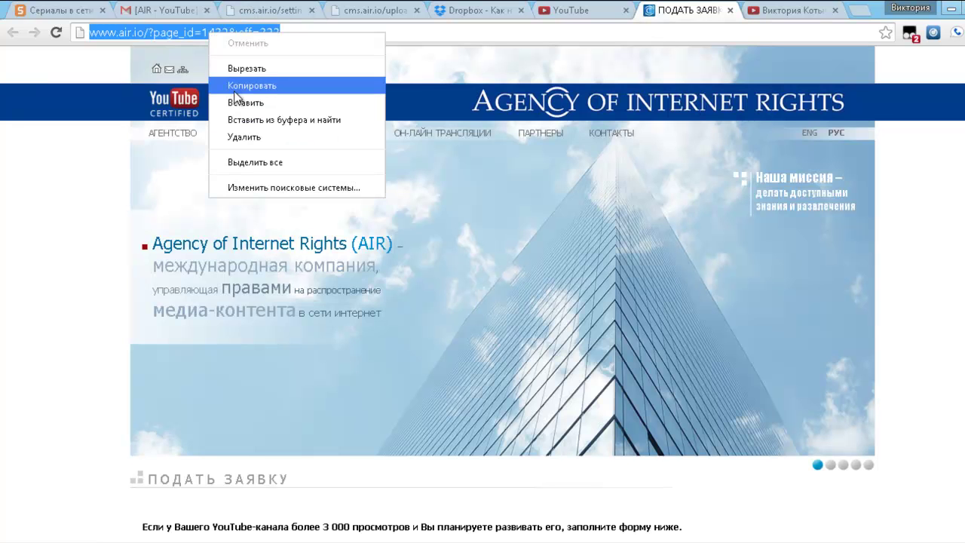
{"action": "left_click", "coordinate": [587, 11]}
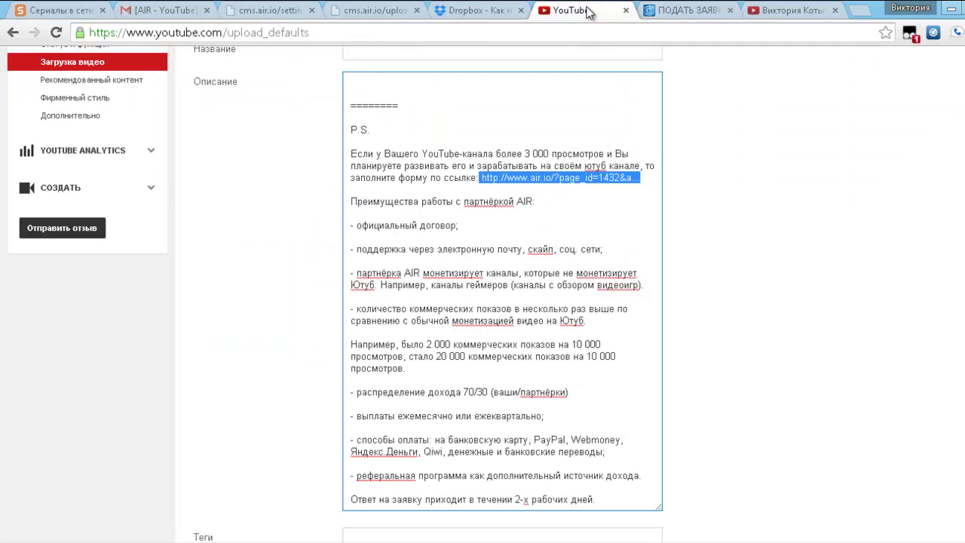
{"action": "key", "text": "ctrl+v"}
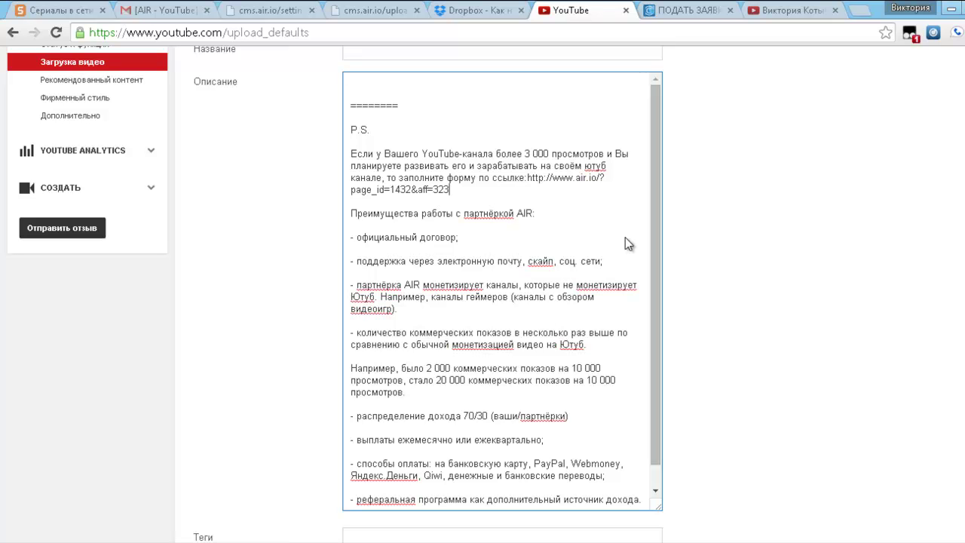
Step: Save the upload defaults and look over the remaining default settings, including the Теги field
{"action": "scroll", "coordinate": [757, 241], "scroll_direction": "down", "scroll_amount": 3}
{"action": "scroll", "coordinate": [756, 236], "scroll_direction": "up", "scroll_amount": 6}
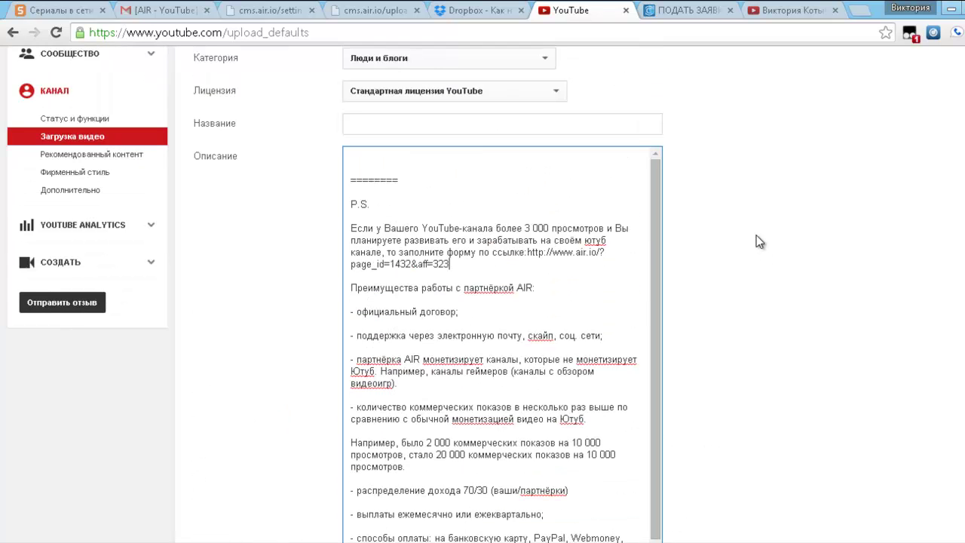
{"action": "left_click", "coordinate": [932, 121]}
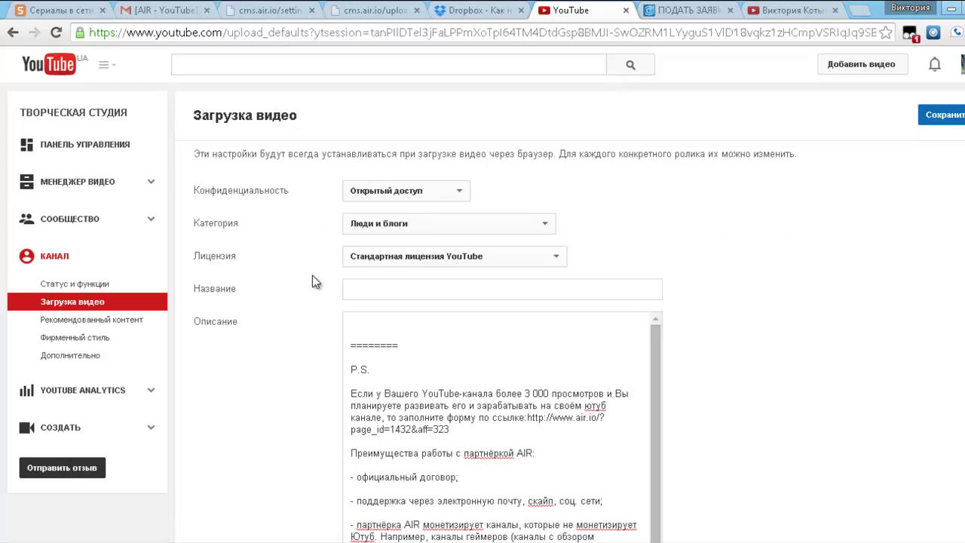
{"action": "scroll", "coordinate": [331, 255], "scroll_direction": "down", "scroll_amount": 4}
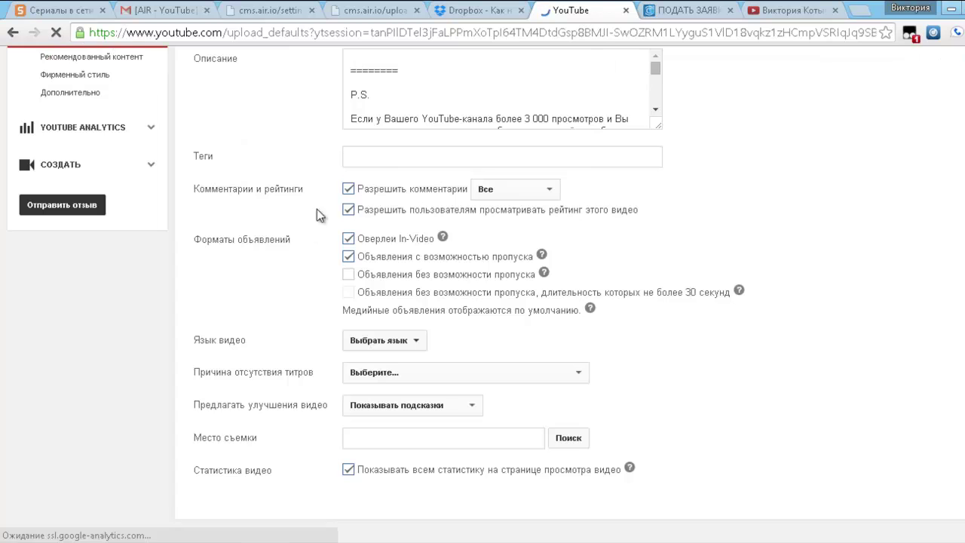
{"action": "left_click", "coordinate": [362, 159]}
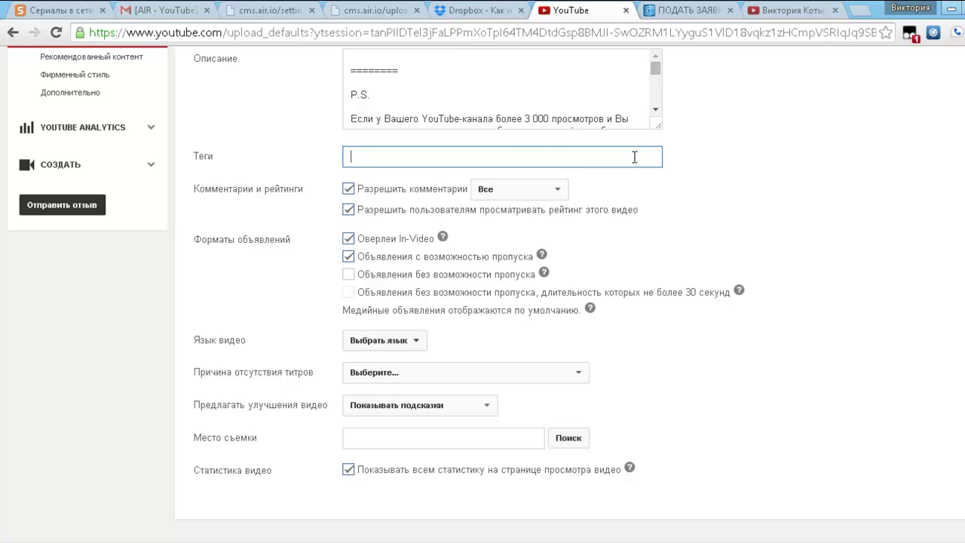
{"action": "scroll", "coordinate": [746, 169], "scroll_direction": "up", "scroll_amount": 4}
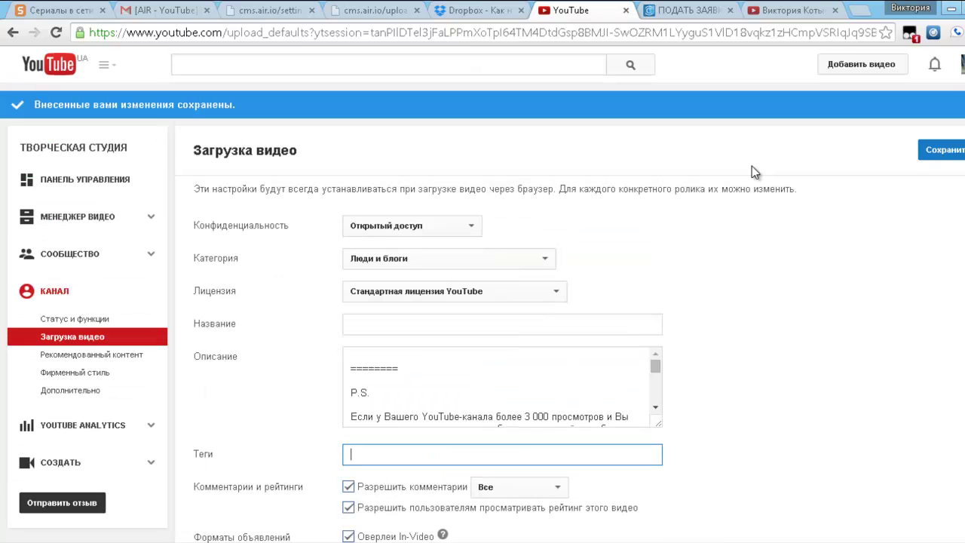
Step: Go to the video manager through the dashboard and select all videos on the page
{"action": "left_click", "coordinate": [80, 178]}
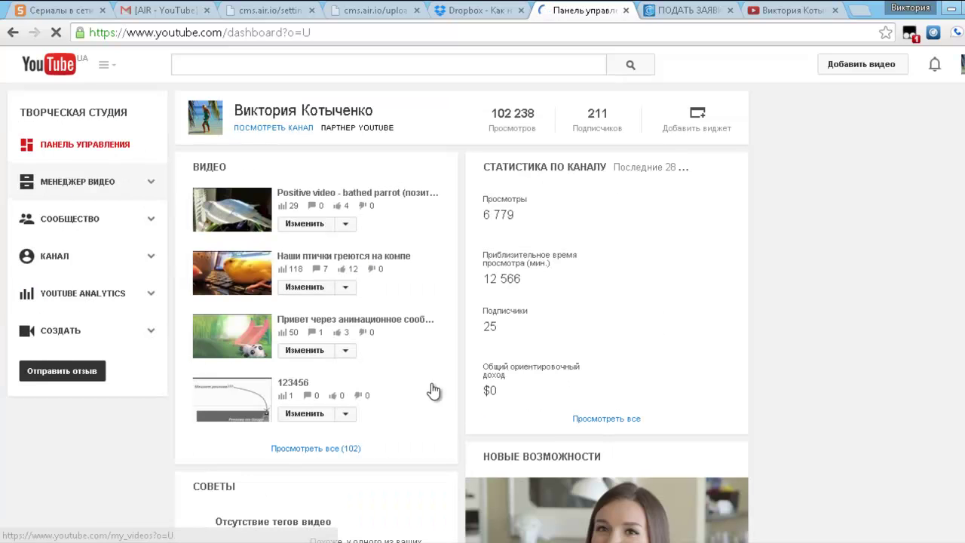
{"action": "left_click", "coordinate": [53, 186]}
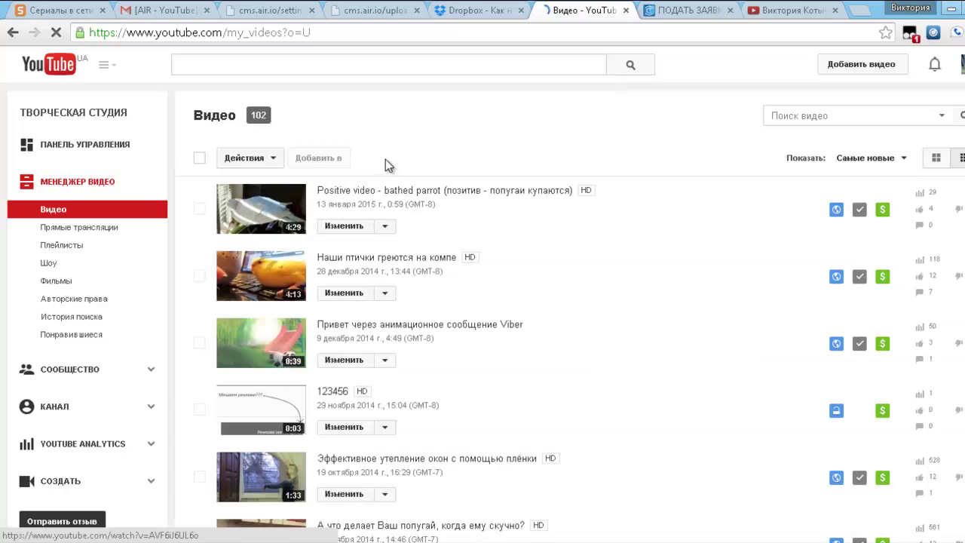
{"action": "left_click", "coordinate": [241, 159]}
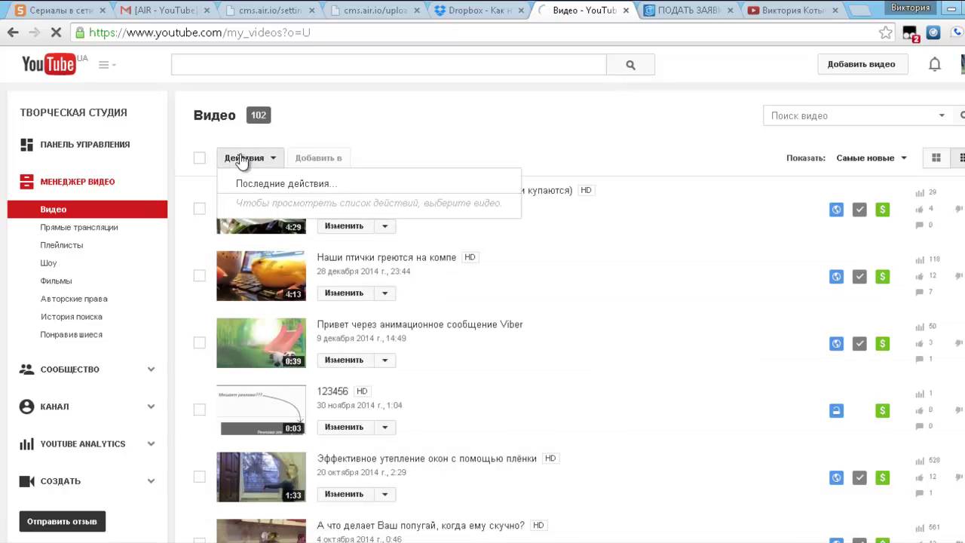
{"action": "left_click", "coordinate": [199, 160]}
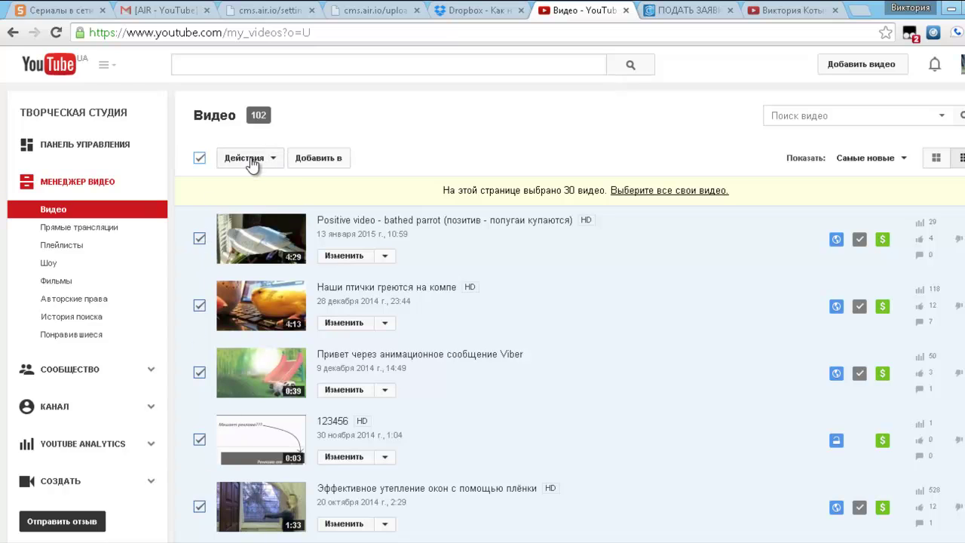
Step: Start a bulk edit of the selected videos with additional actions and add the Описание action
{"action": "left_click", "coordinate": [274, 159]}
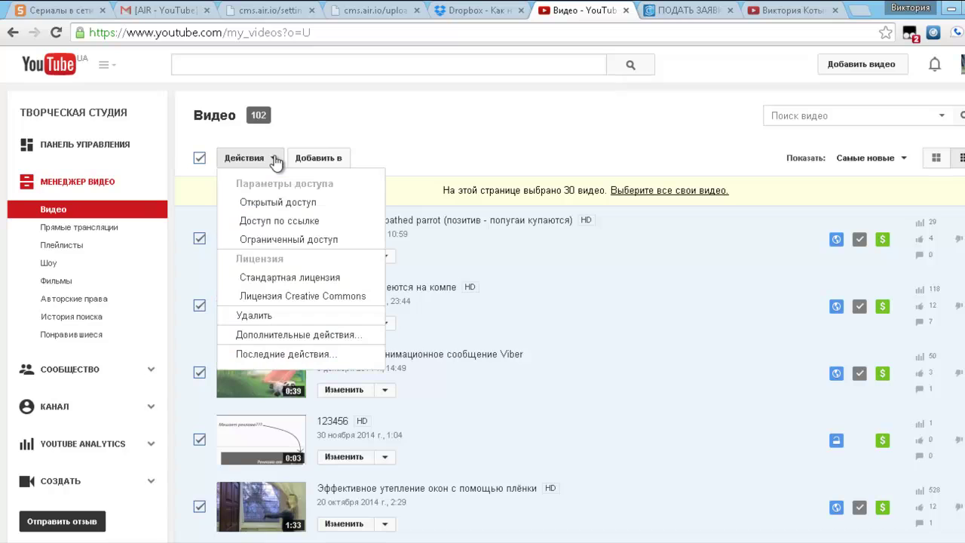
{"action": "left_click", "coordinate": [280, 337]}
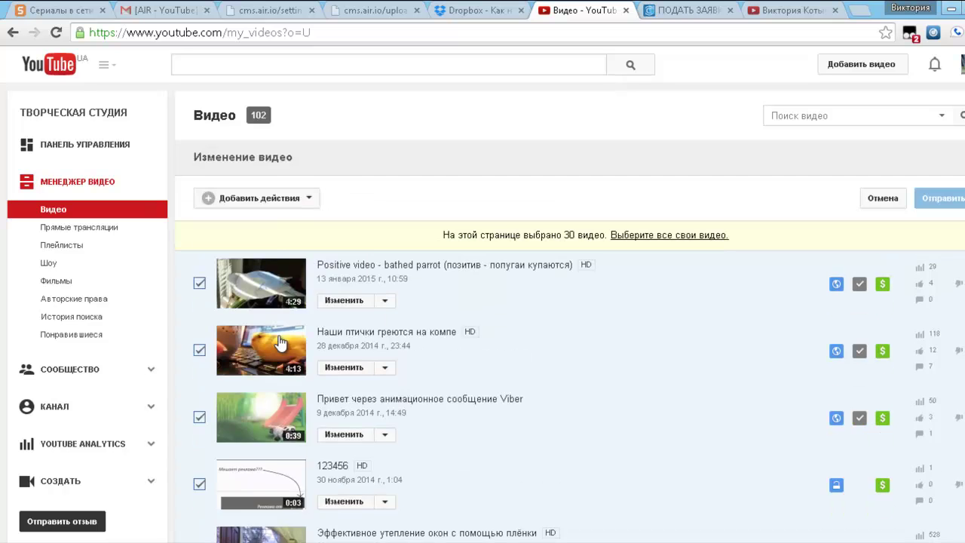
{"action": "scroll", "coordinate": [259, 269], "scroll_direction": "down", "scroll_amount": 2}
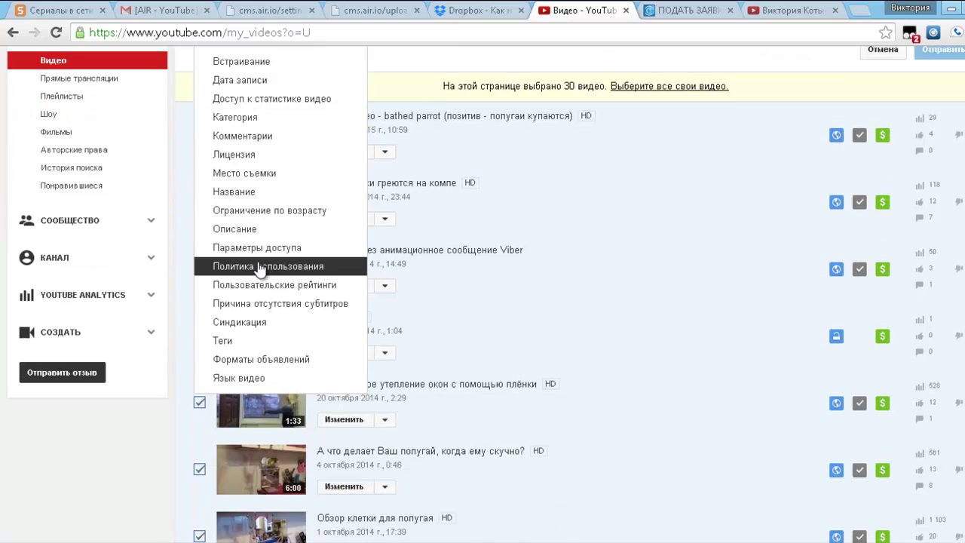
{"action": "left_click", "coordinate": [241, 230]}
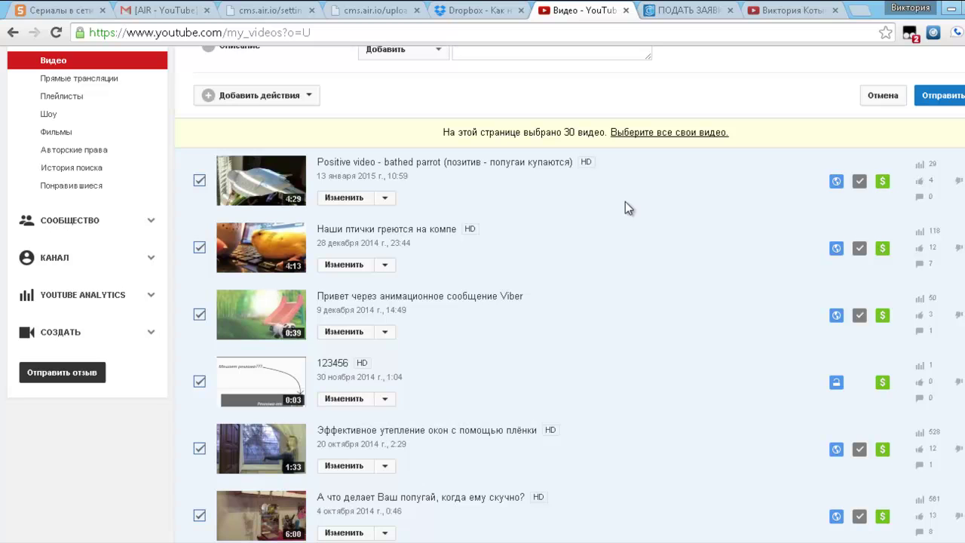
{"action": "scroll", "coordinate": [567, 214], "scroll_direction": "up", "scroll_amount": 2}
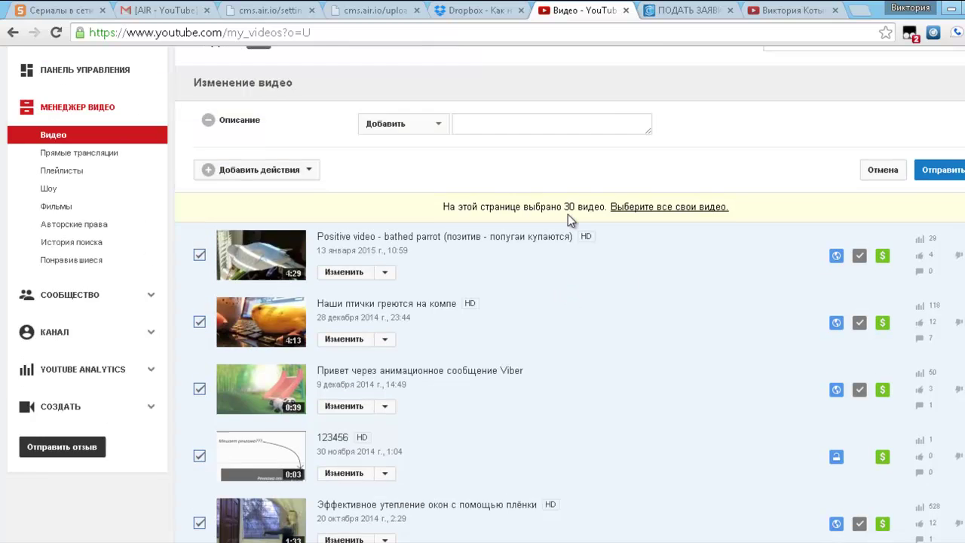
Step: Examine the bulk edit's description field, its paste option and the modes Добавить, Установить and Удалить
{"action": "left_click", "coordinate": [509, 197]}
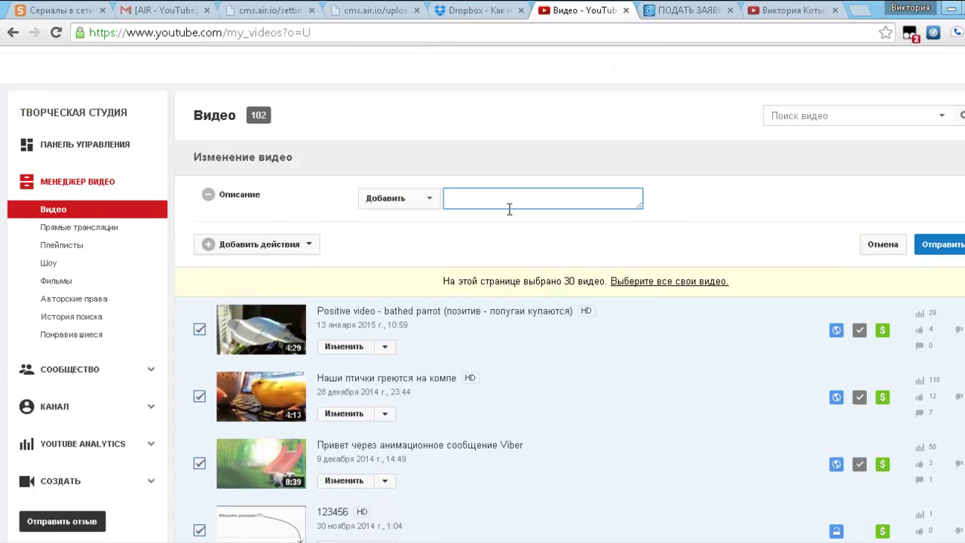
{"action": "right_click", "coordinate": [474, 198]}
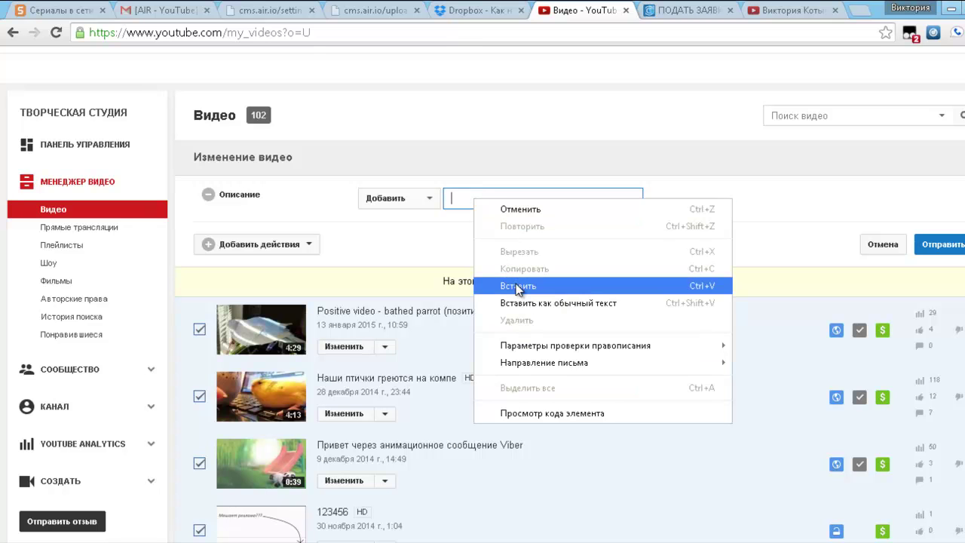
{"action": "left_click", "coordinate": [450, 242]}
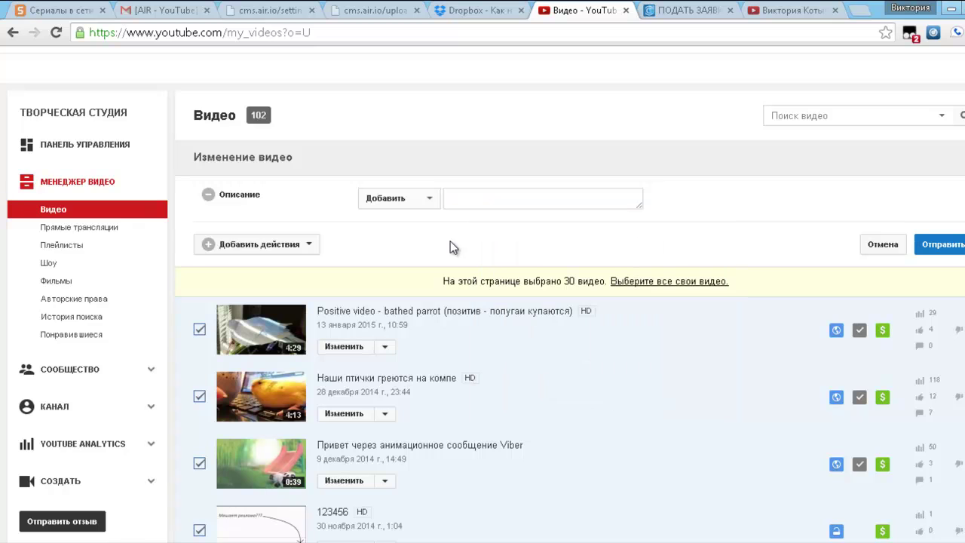
{"action": "left_click", "coordinate": [431, 200]}
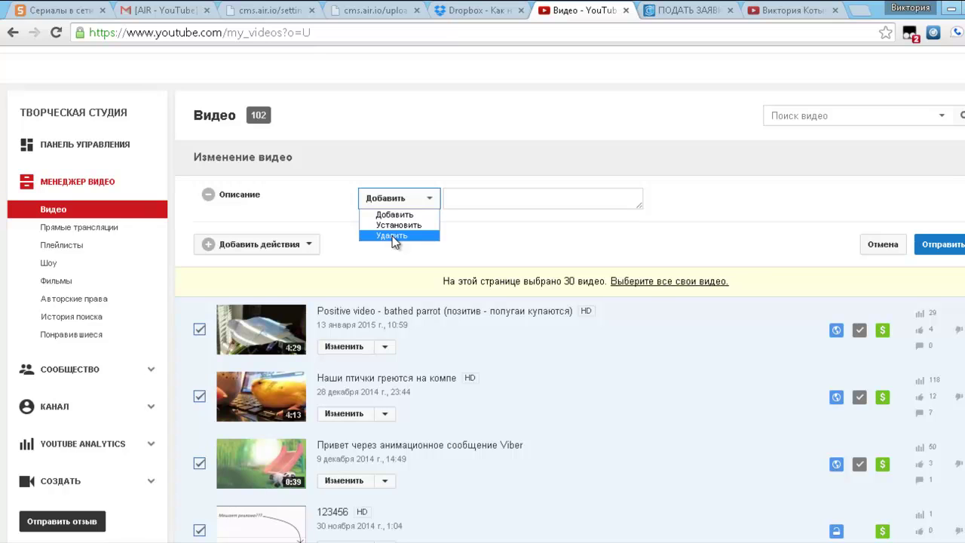
{"action": "left_click", "coordinate": [528, 246]}
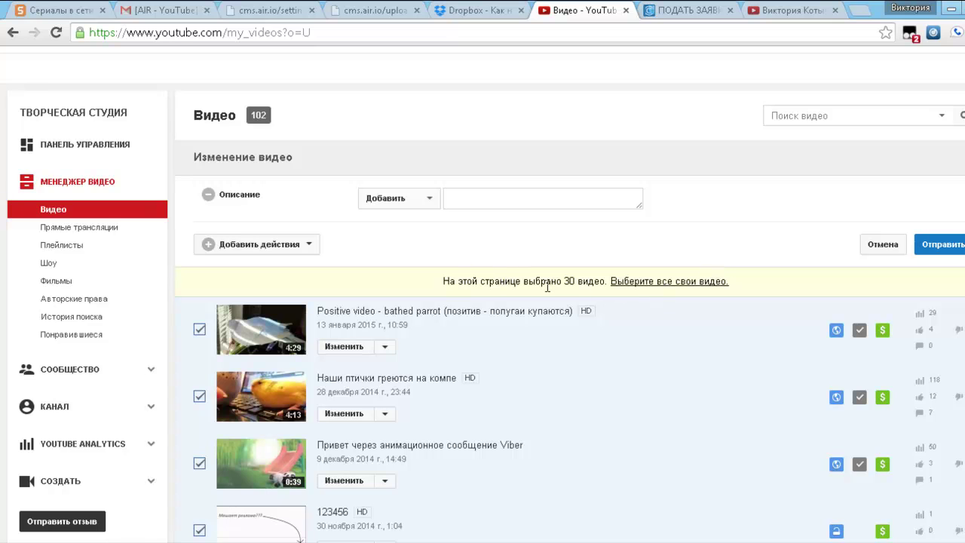
Step: Extend the bulk edit selection to all videos of the channel and look through the list
{"action": "left_click", "coordinate": [659, 282]}
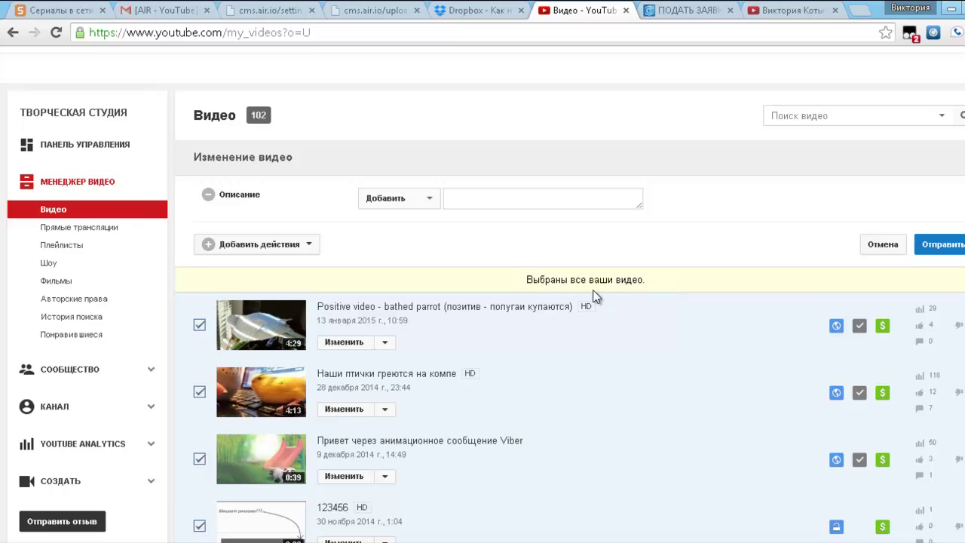
{"action": "scroll", "coordinate": [360, 241], "scroll_direction": "down", "scroll_amount": 7}
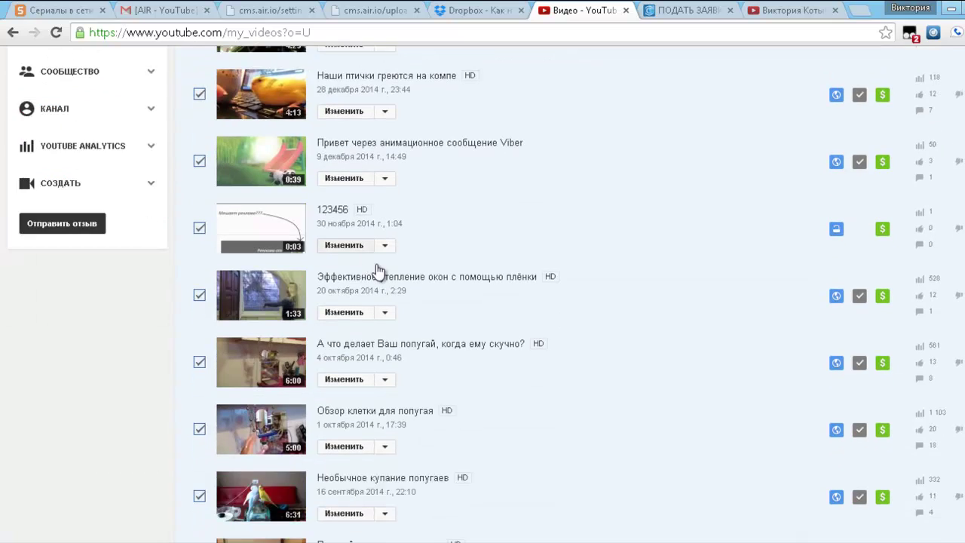
{"action": "scroll", "coordinate": [397, 281], "scroll_direction": "down", "scroll_amount": 4}
{"action": "scroll", "coordinate": [950, 177], "scroll_direction": "up", "scroll_amount": 10}
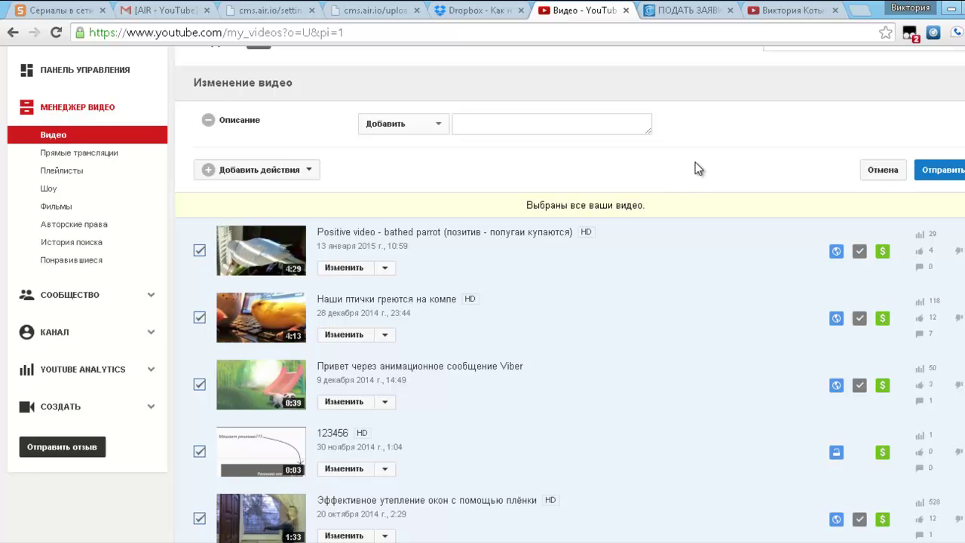
Step: Open the short video "123456" from the video list to view it
{"action": "scroll", "coordinate": [694, 162], "scroll_direction": "down", "scroll_amount": 2}
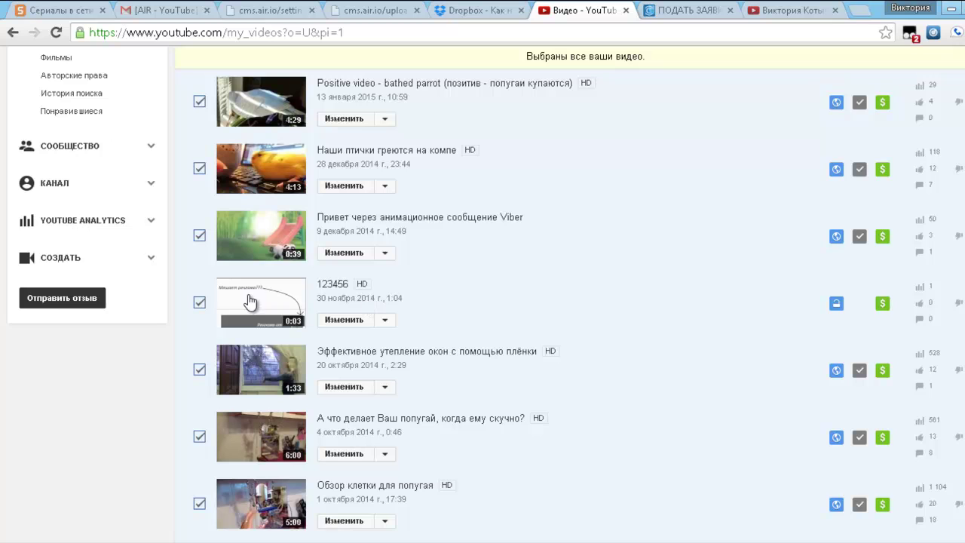
{"action": "left_click", "coordinate": [333, 286]}
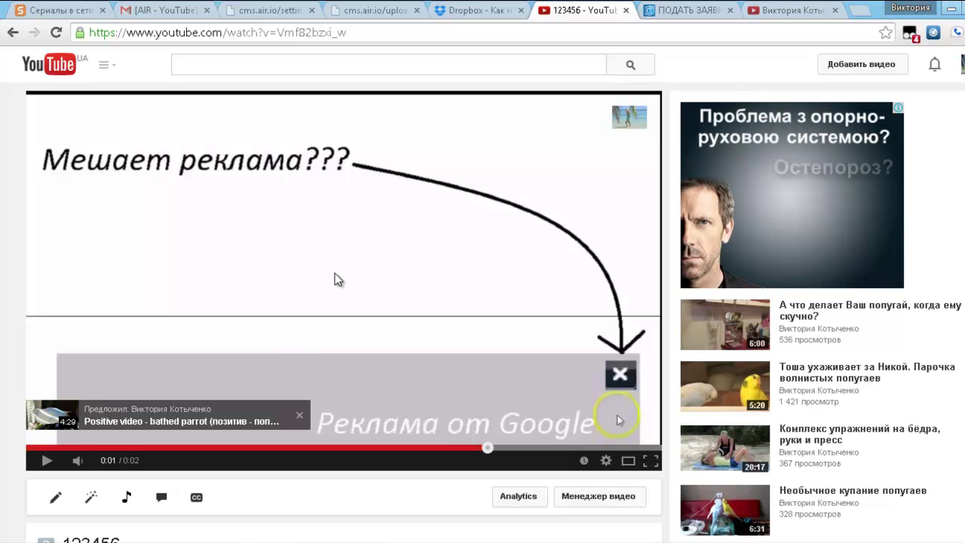
Step: Return to the own channel's video manager, open the Фирменный стиль channel settings and start adding a branding intro
{"action": "left_click", "coordinate": [104, 68]}
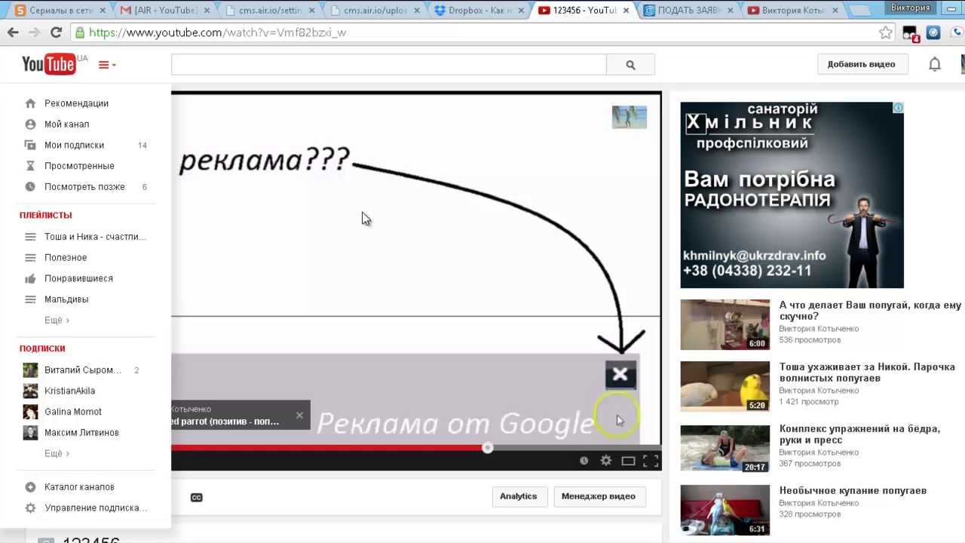
{"action": "left_click", "coordinate": [54, 130]}
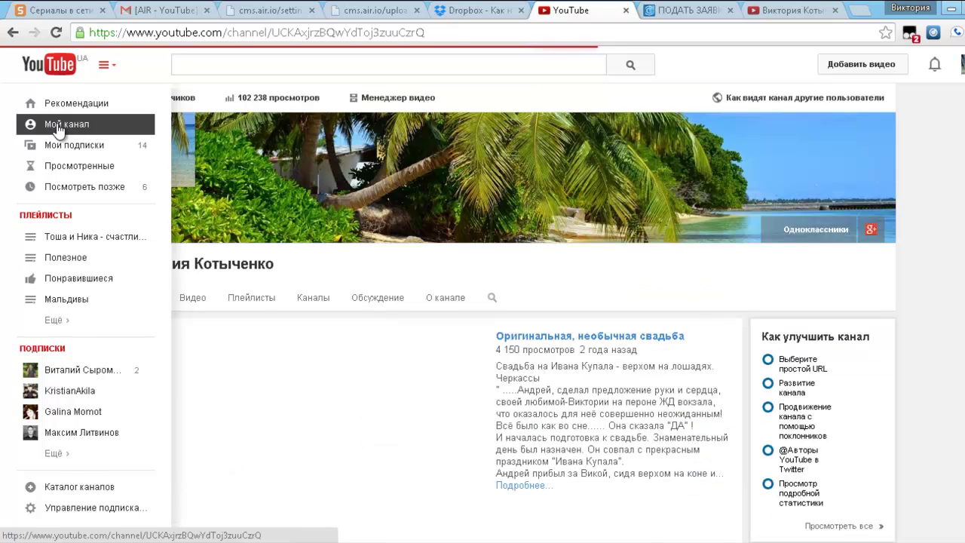
{"action": "left_click", "coordinate": [385, 104]}
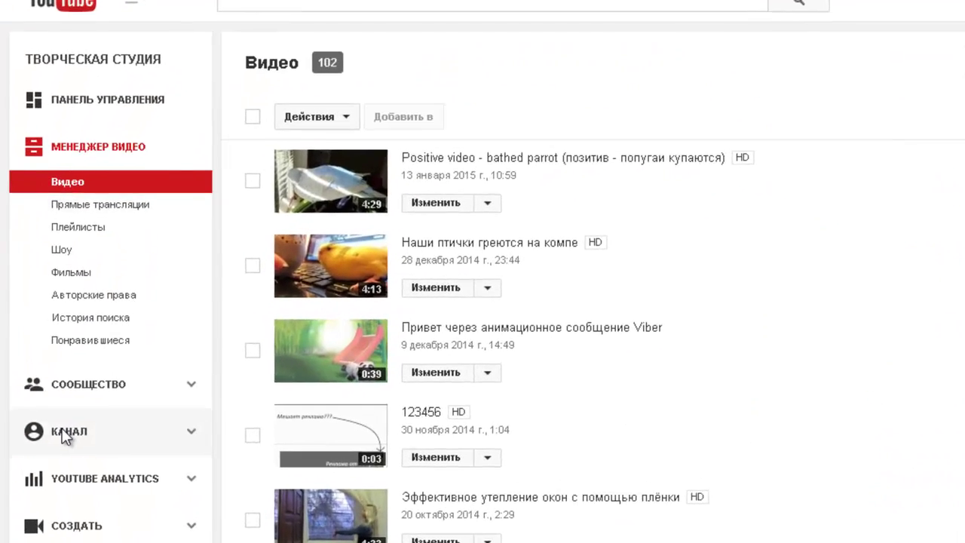
{"action": "left_click", "coordinate": [65, 439]}
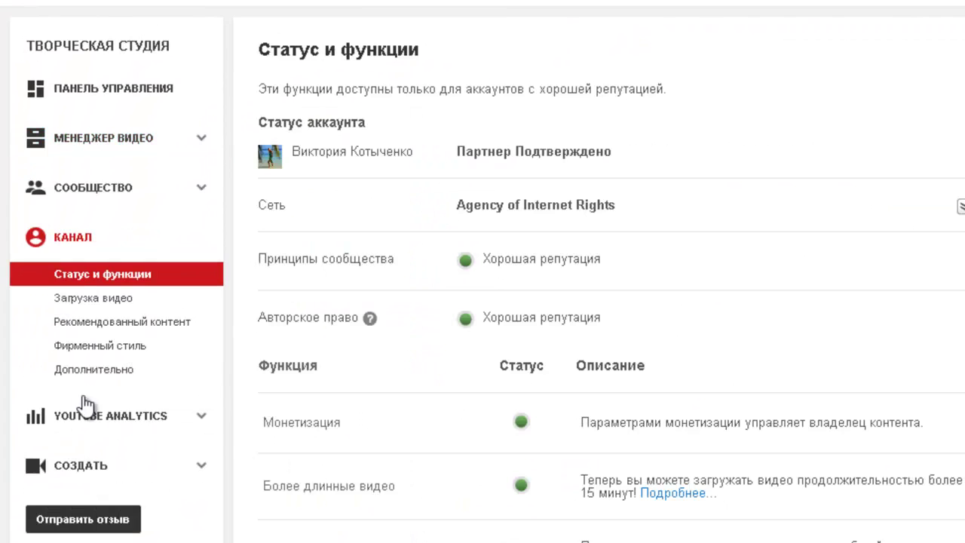
{"action": "left_click", "coordinate": [82, 348]}
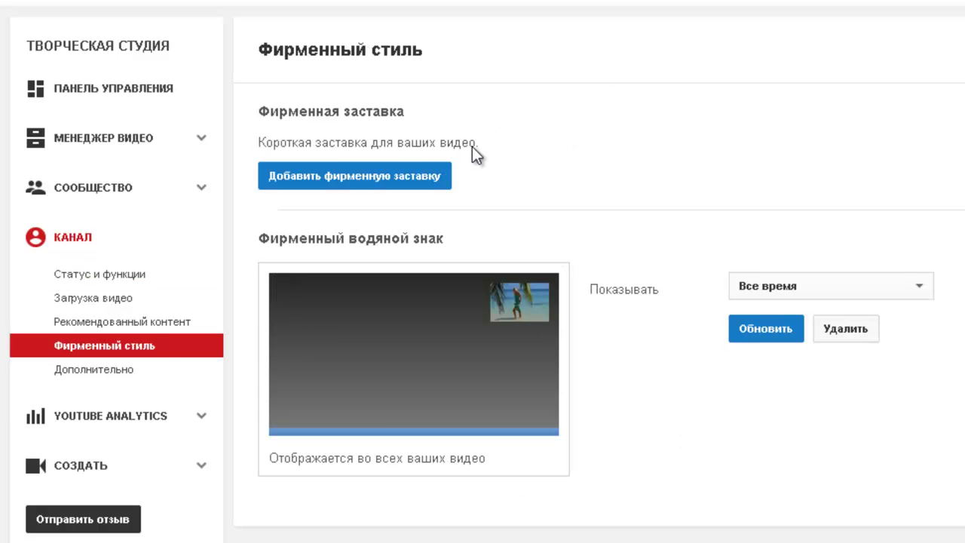
{"action": "left_click", "coordinate": [326, 183]}
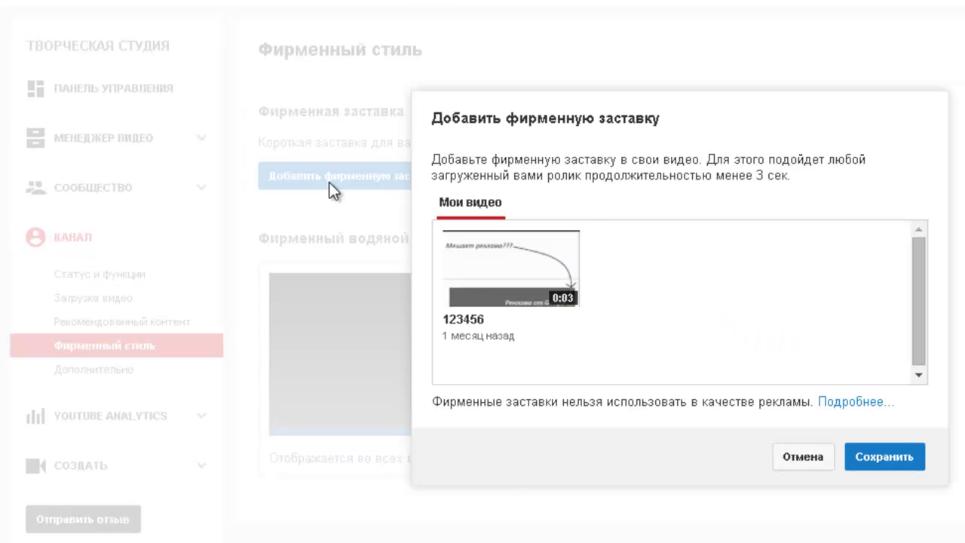